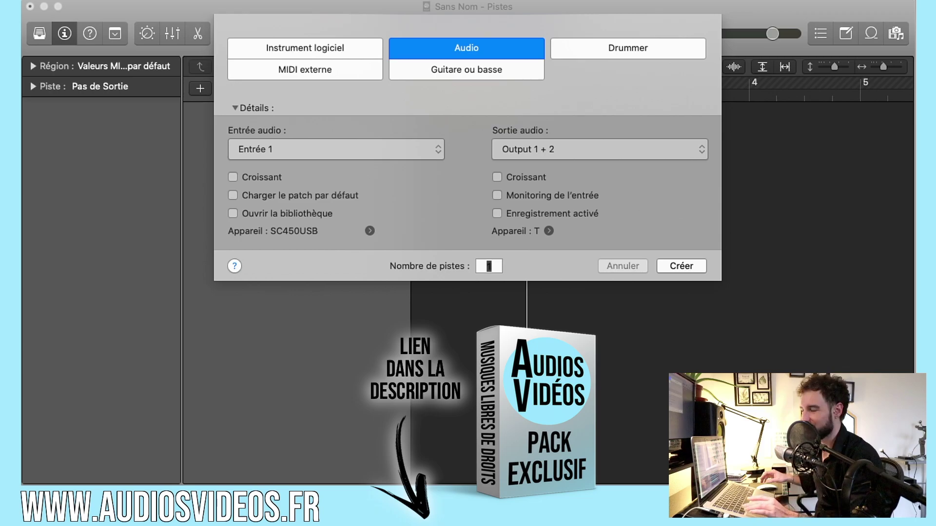
# - Create one software instrument track with Quick Sampler (Single Sample) on Output 1 + 2 and hide the sound library
pyautogui.click(332, 50)
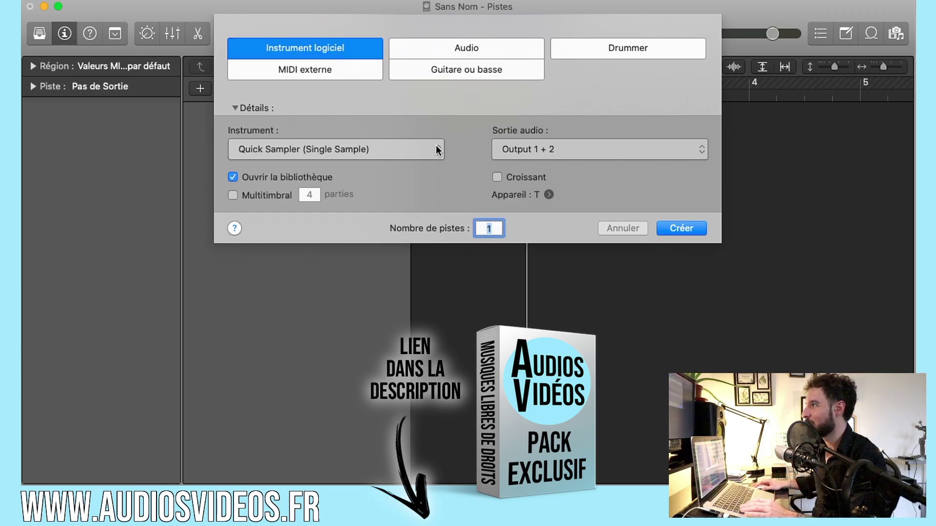
pyautogui.click(438, 150)
pyautogui.click(704, 218)
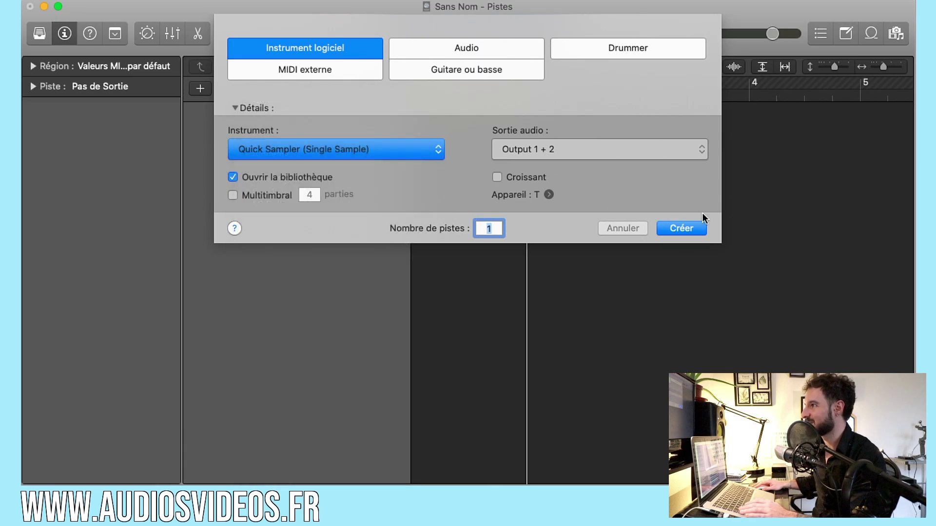
pyautogui.click(701, 231)
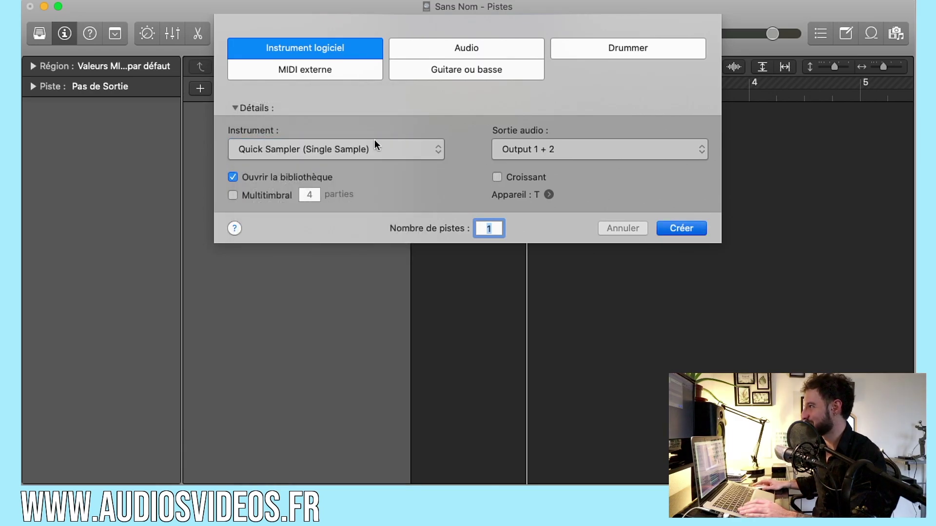
pyautogui.press('super+k')
pyautogui.click(302, 243)
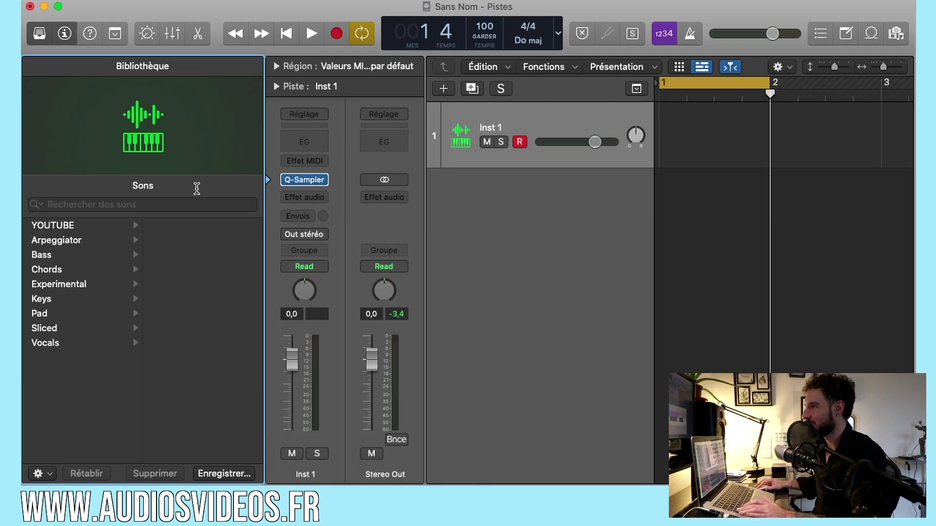
pyautogui.click(38, 33)
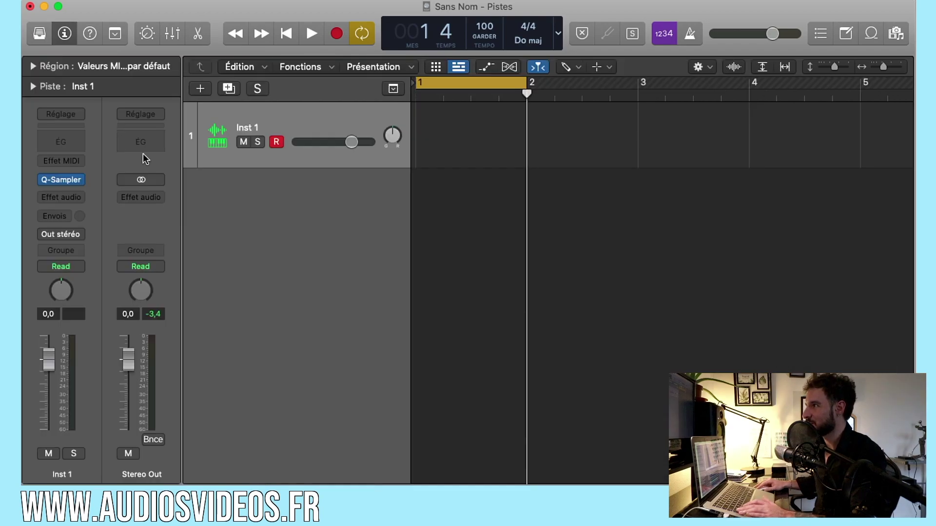
# - Replace the track's Quick Sampler instrument with Sampler (Multi-Sample)
pyautogui.click(79, 180)
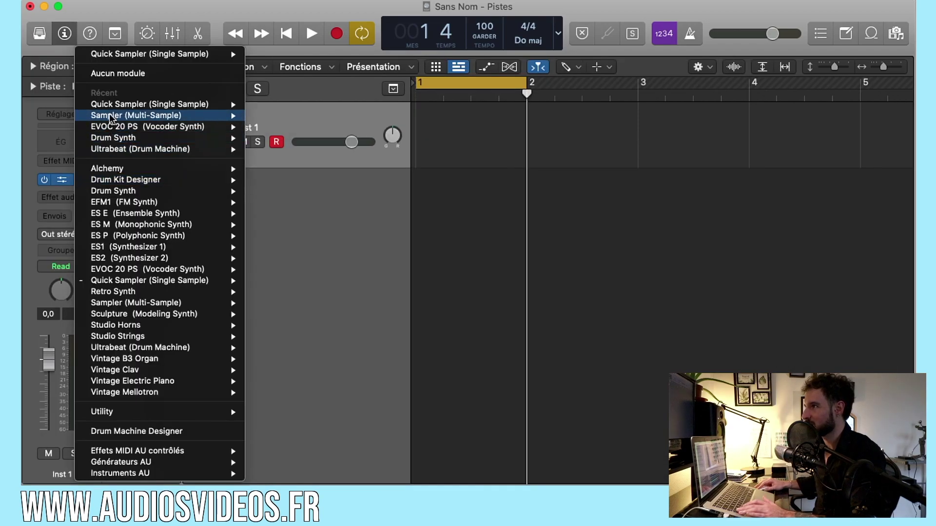
pyautogui.moveTo(132, 115)
pyautogui.click(274, 127)
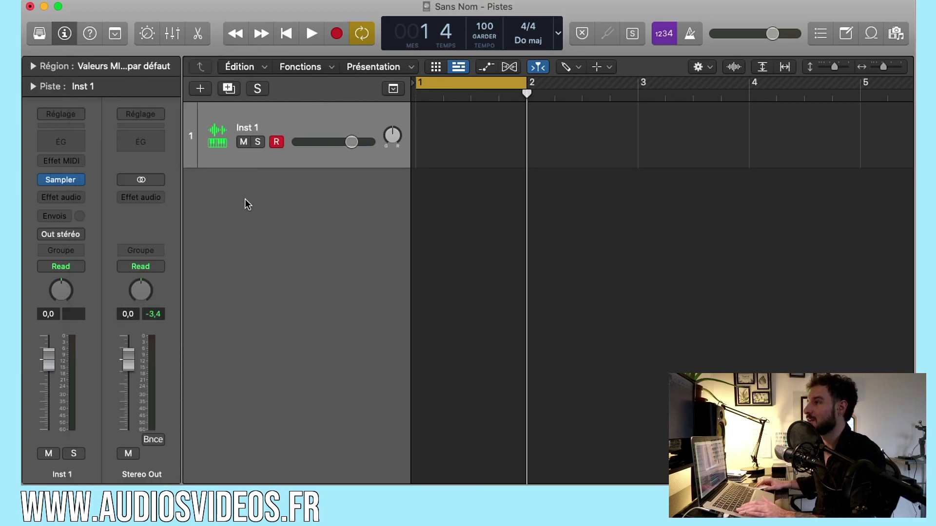
# - Load the factory acoustic piano preset Steinway Grand Piano 2 into the Sampler and close its window
pyautogui.click(62, 181)
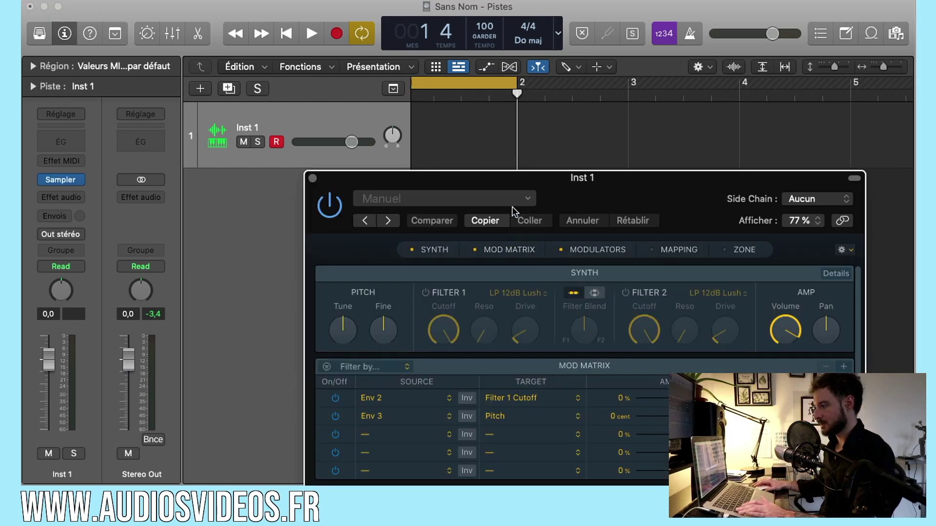
pyautogui.moveTo(566, 190); pyautogui.dragTo(483, 63)
pyautogui.click(442, 75)
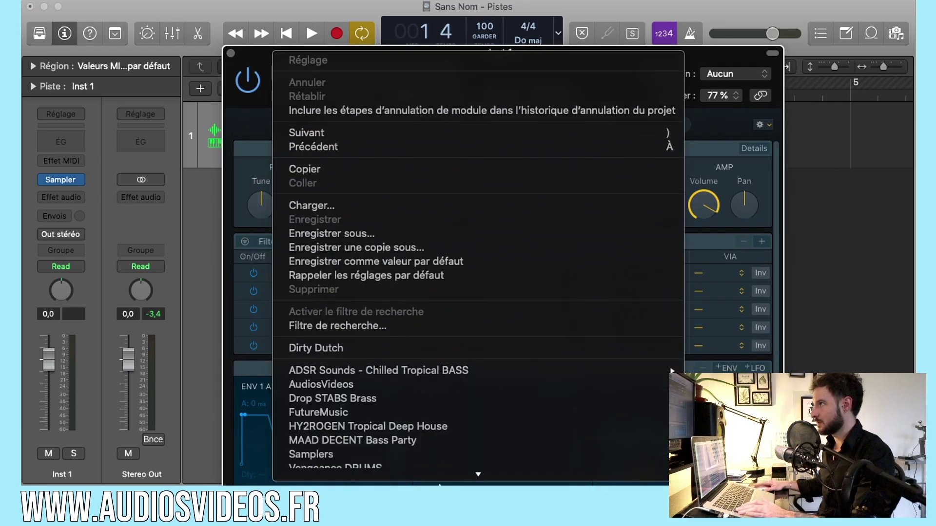
pyautogui.scroll(-3, 433, 445)
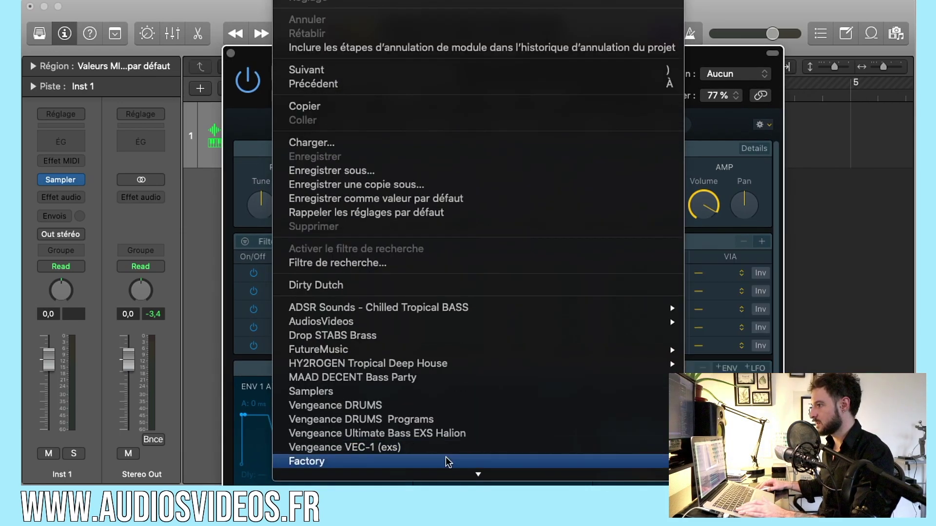
pyautogui.moveTo(448, 462)
pyautogui.moveTo(739, 290)
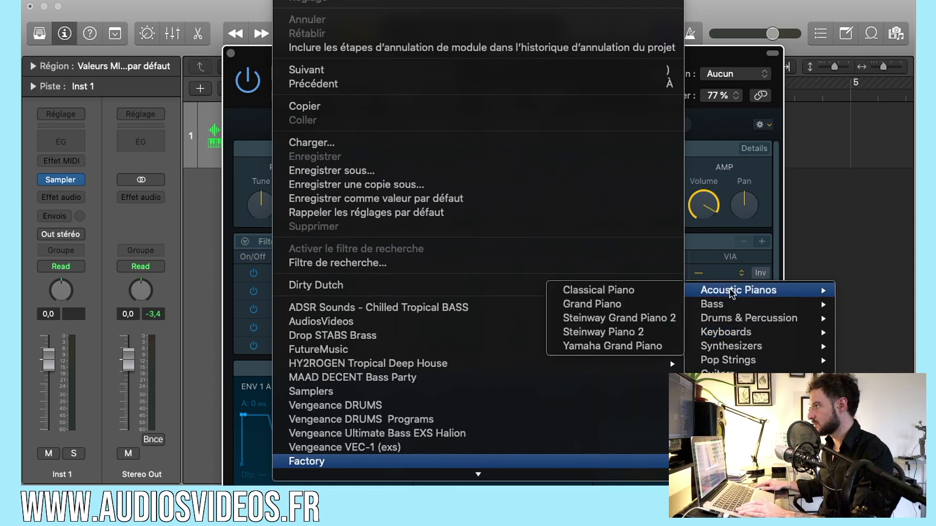
pyautogui.click(632, 303)
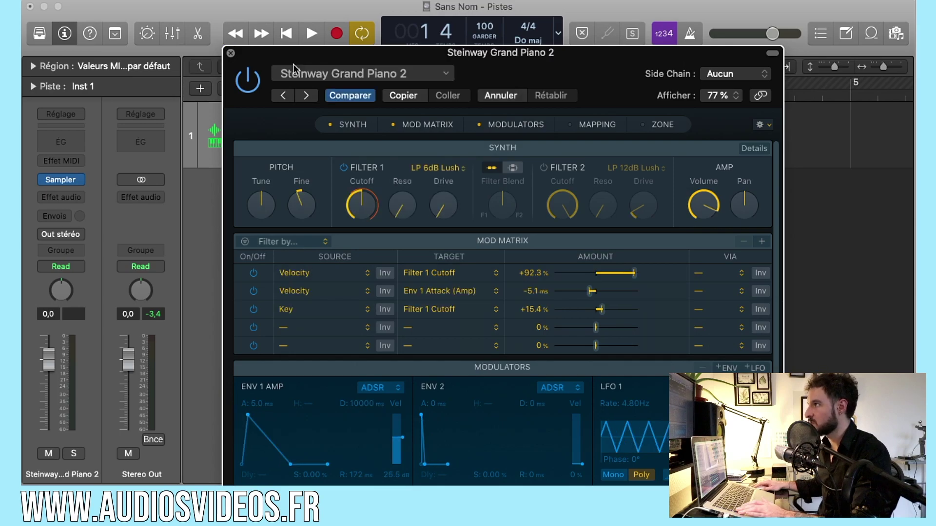
pyautogui.press('super+w')
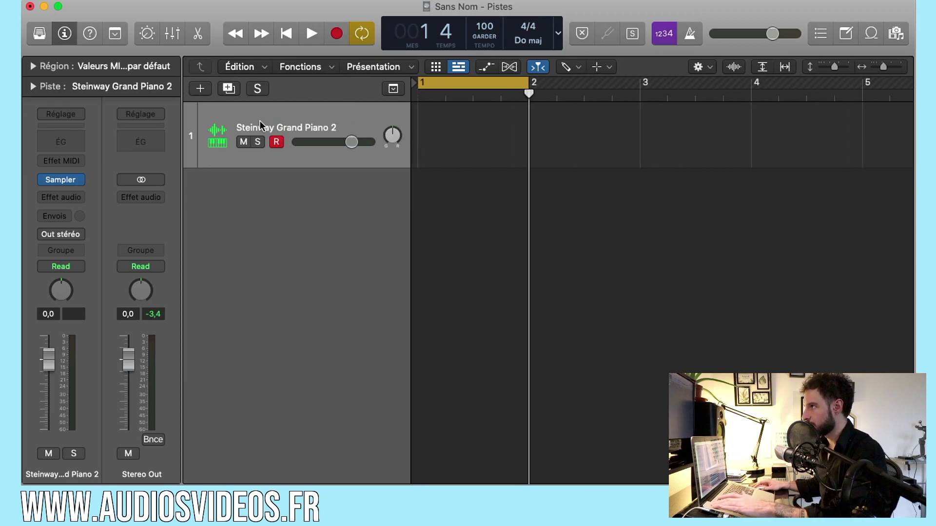
# - Add the Chord Trigger MIDI effect to the piano track and move its window up into full view
pyautogui.click(78, 161)
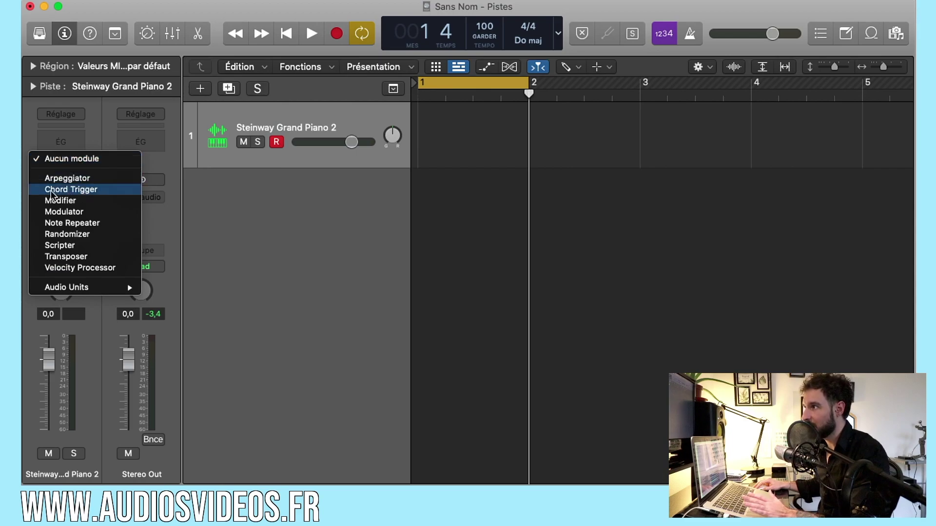
pyautogui.press('Escape')
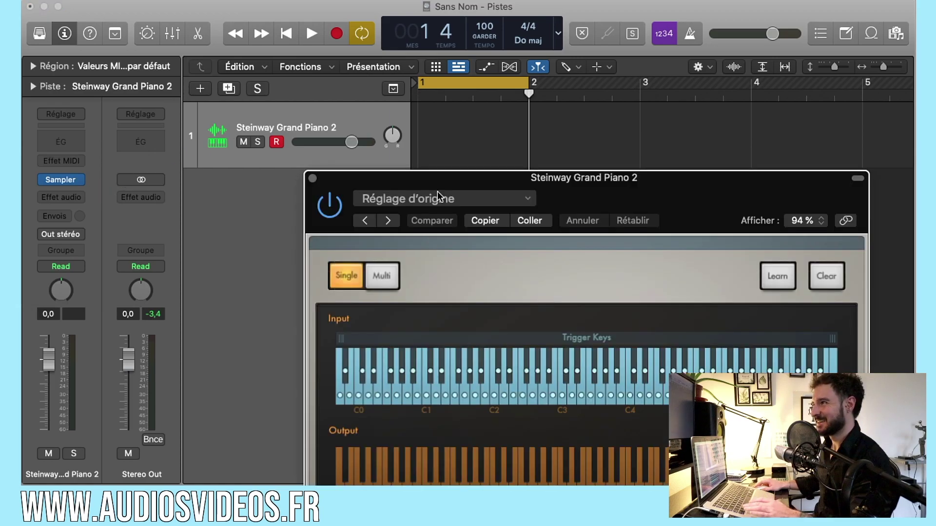
pyautogui.moveTo(442, 180); pyautogui.dragTo(354, 73)
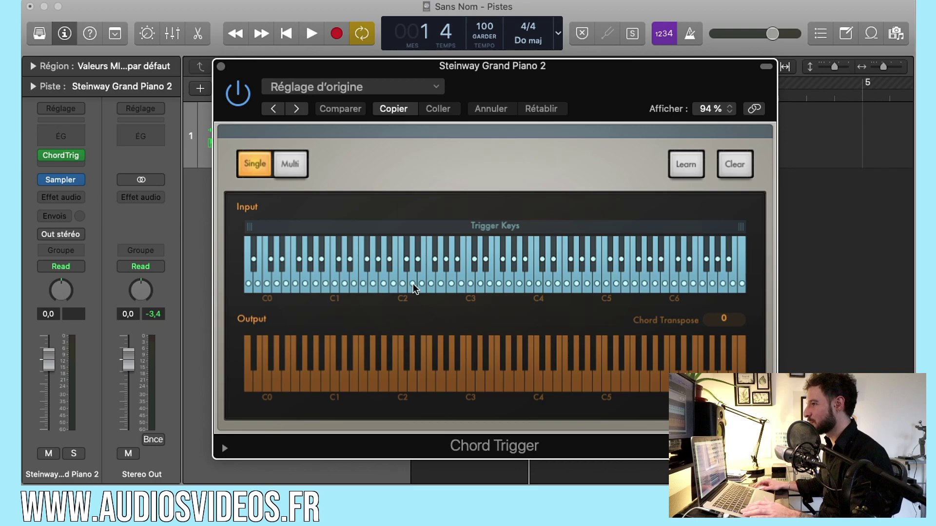
# - Audition single notes on Chord Trigger's output keyboard and chords on its input keyboard with the default preset
pyautogui.click(441, 385)
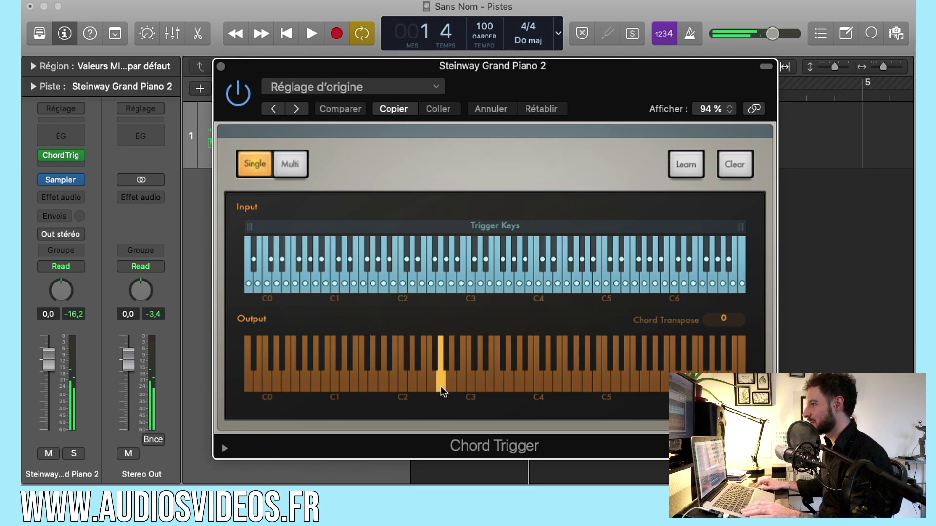
pyautogui.click(519, 385)
pyautogui.moveTo(535, 382)
pyautogui.mouseDown()
pyautogui.moveTo(583, 379)
pyautogui.moveTo(419, 380)
pyautogui.mouseUp()
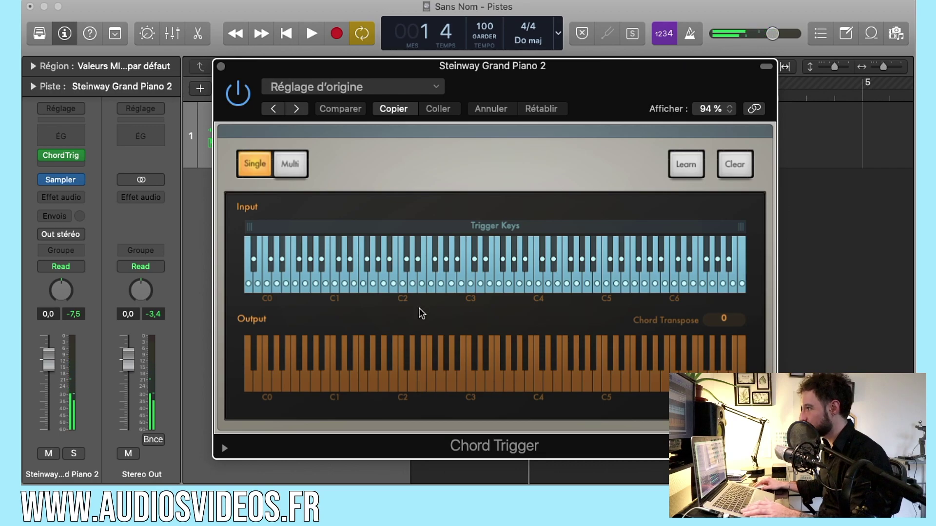
pyautogui.click(425, 283)
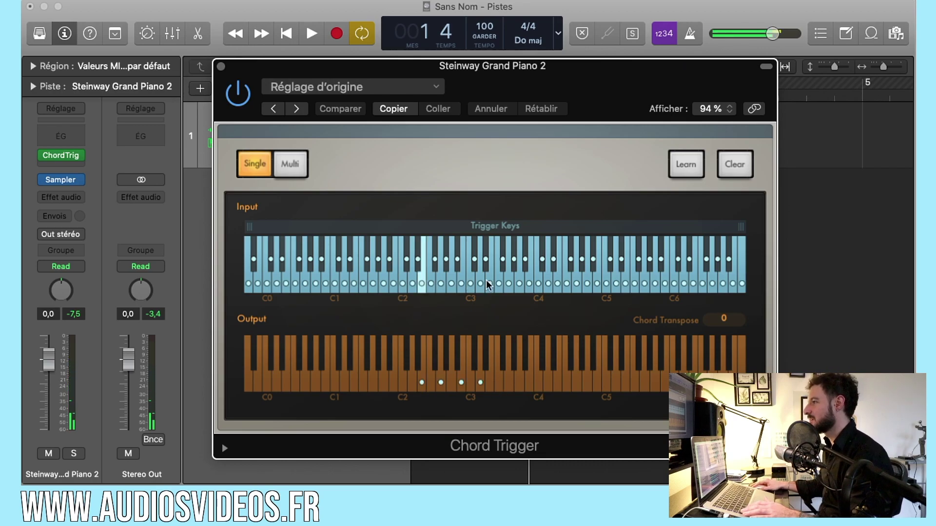
pyautogui.moveTo(508, 281); pyautogui.dragTo(577, 280)
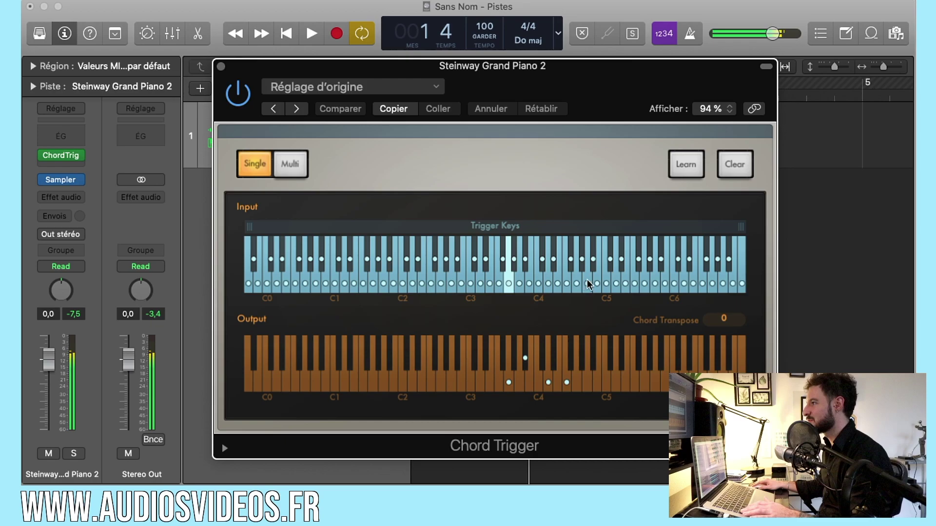
# - Load the Major preset from Chord Trigger's Single category and try a few output and input keys
pyautogui.click(389, 89)
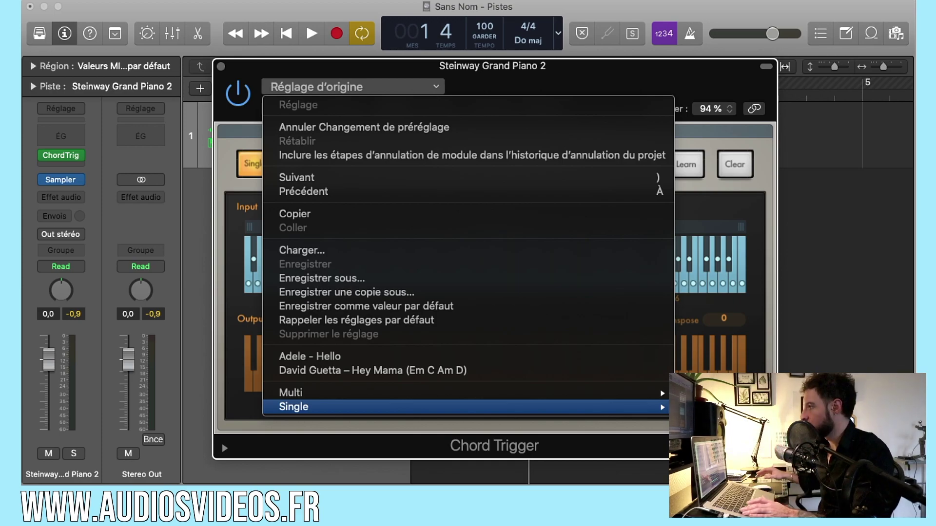
pyautogui.press('Escape')
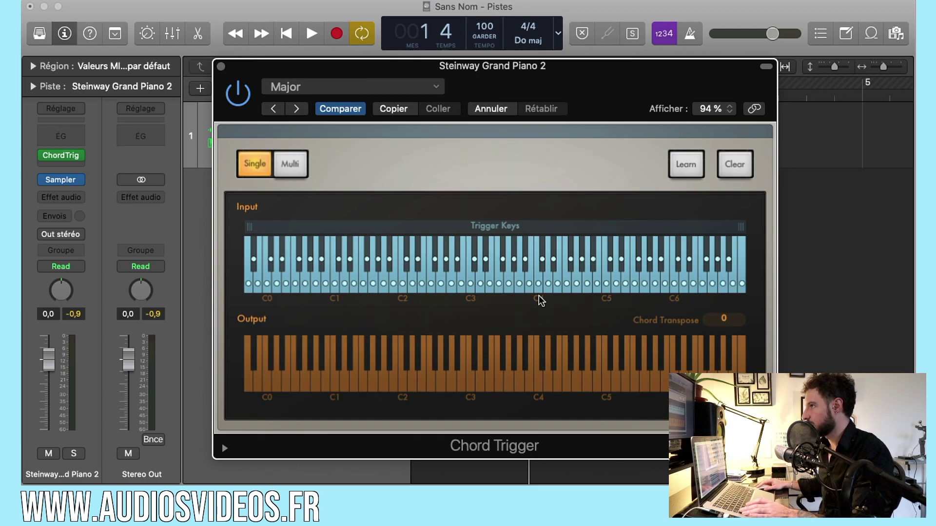
pyautogui.click(460, 385)
pyautogui.click(460, 385)
pyautogui.click(441, 282)
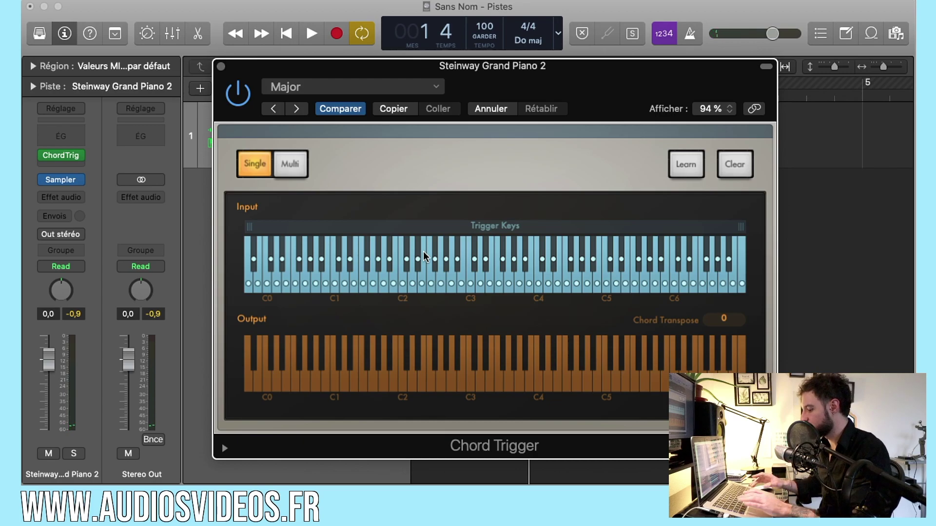
# - Show the on-screen keyboard and switch it to musical typing mode
pyautogui.click(507, 1)
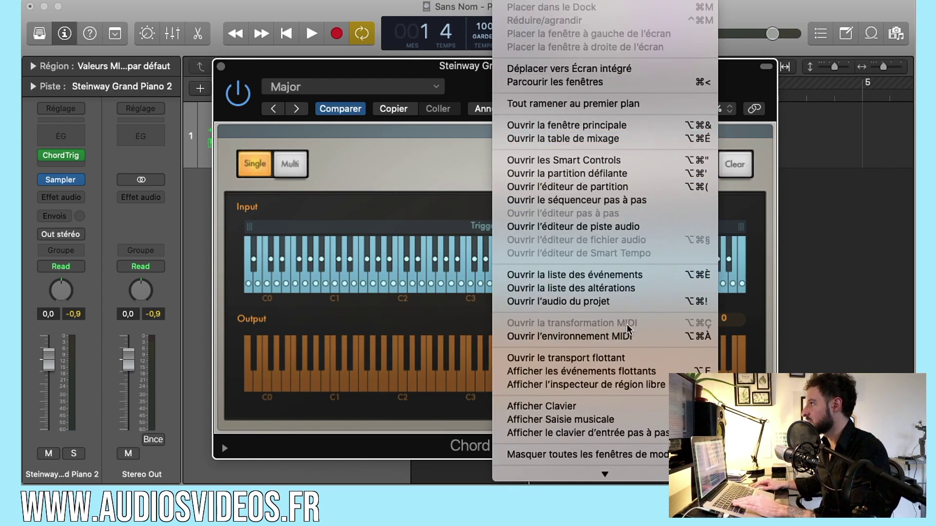
pyautogui.click(596, 405)
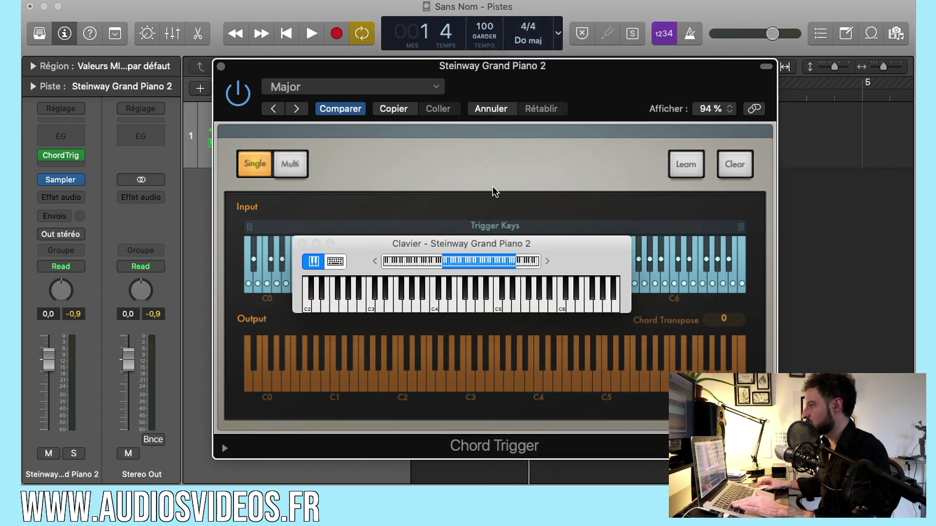
pyautogui.click(335, 262)
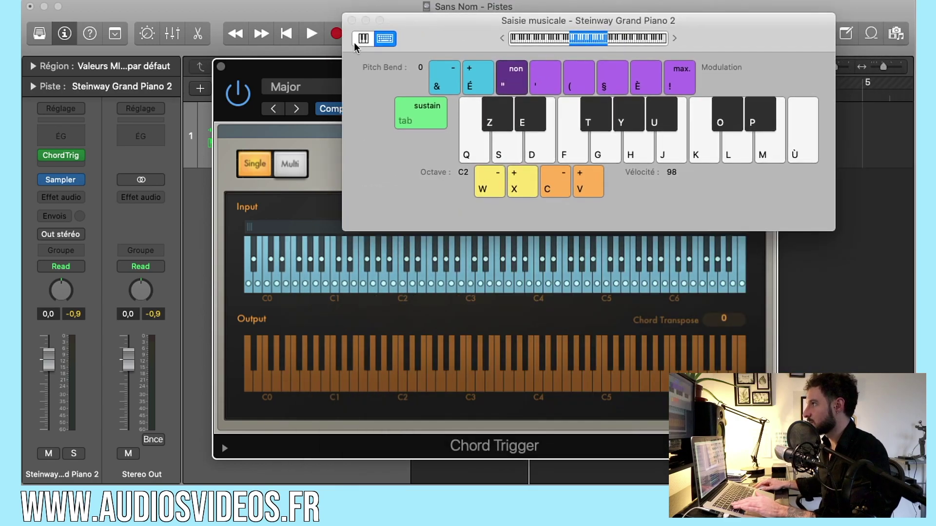
# - Shrink the Chord Trigger window to 78% and arrange it so the musical typing keys remain visible
pyautogui.moveTo(288, 66); pyautogui.dragTo(150, 77)
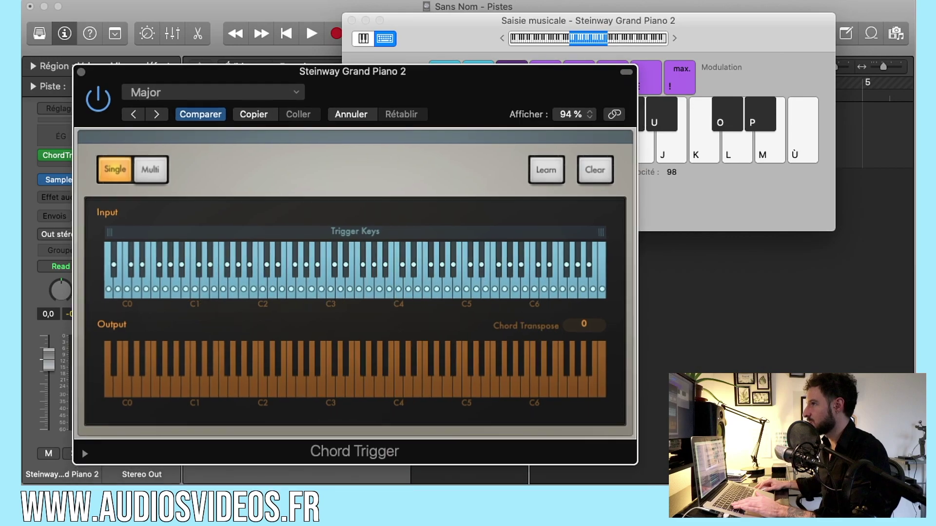
pyautogui.moveTo(634, 462); pyautogui.dragTo(537, 396)
pyautogui.moveTo(355, 75); pyautogui.dragTo(314, 129)
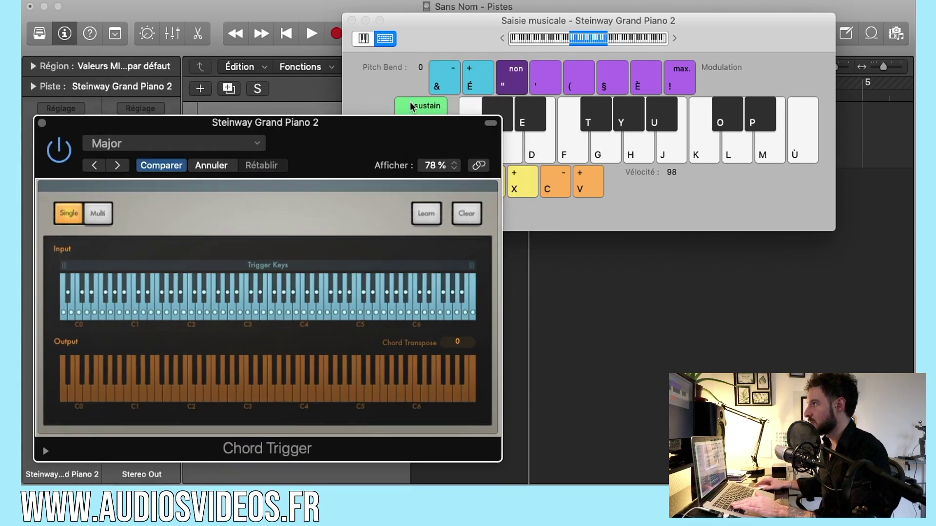
pyautogui.moveTo(372, 127); pyautogui.dragTo(371, 126)
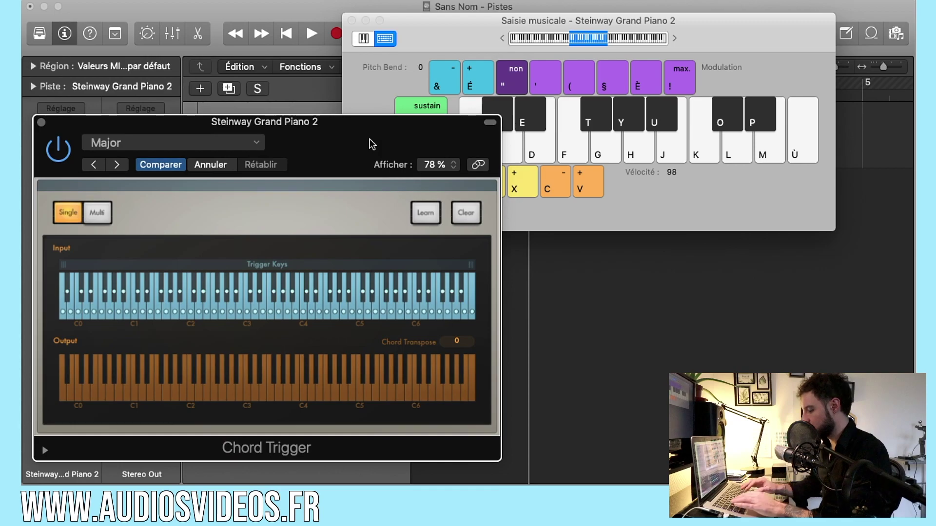
pyautogui.click(505, 27)
pyautogui.moveTo(469, 34); pyautogui.dragTo(468, 31)
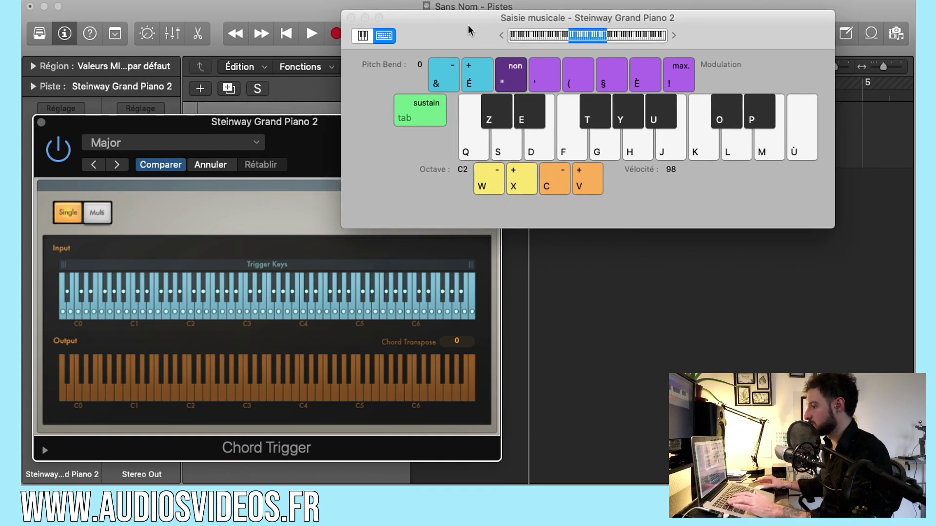
# - Play white notes between C2 and C3 with musical typing to audition the major chords Chord Trigger generates
pyautogui.press('d')
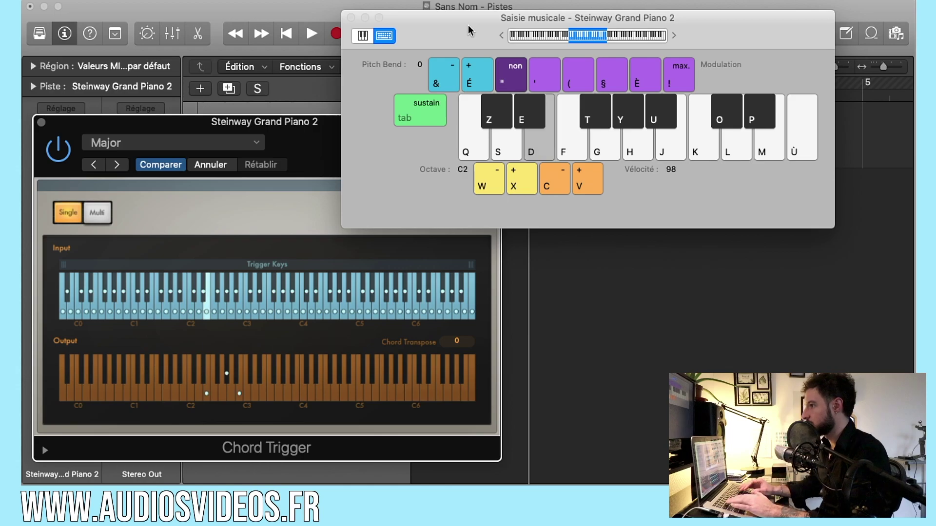
pyautogui.press('f')
pyautogui.press('g')
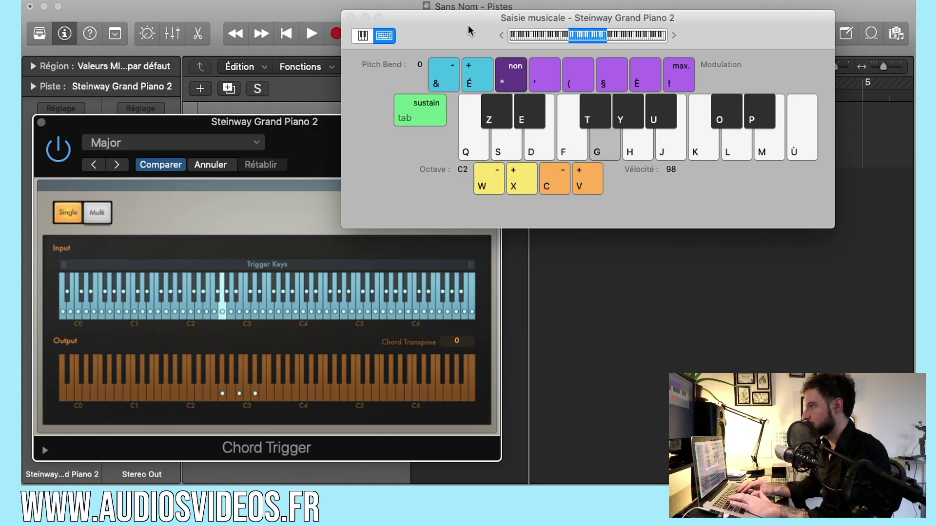
pyautogui.press('h')
pyautogui.press('j')
pyautogui.press('j')
pyautogui.press('k')
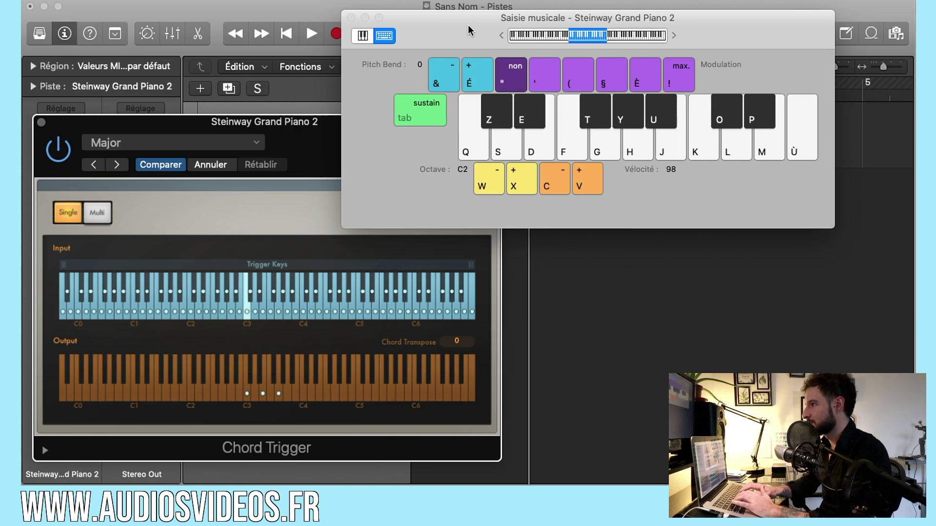
pyautogui.press('d')
pyautogui.press('s')
pyautogui.press('q')
pyautogui.press('q')
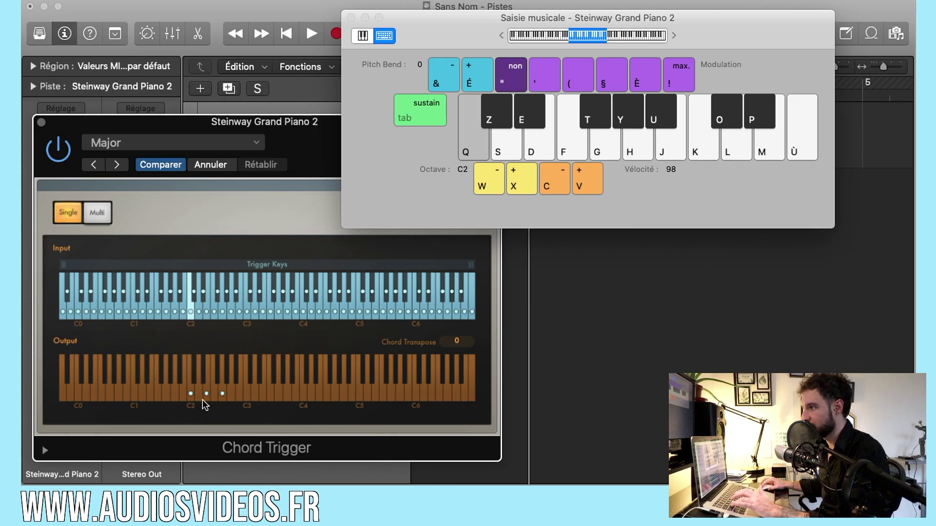
pyautogui.press('s')
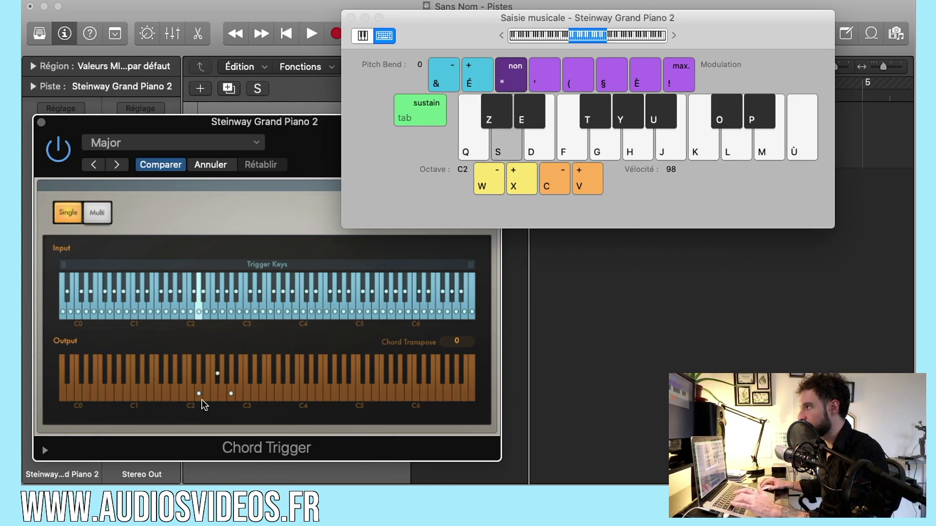
# - Replay D2 to check its major chord and load Chord Trigger's Minor preset from the Single category's Triads
pyautogui.click(216, 373)
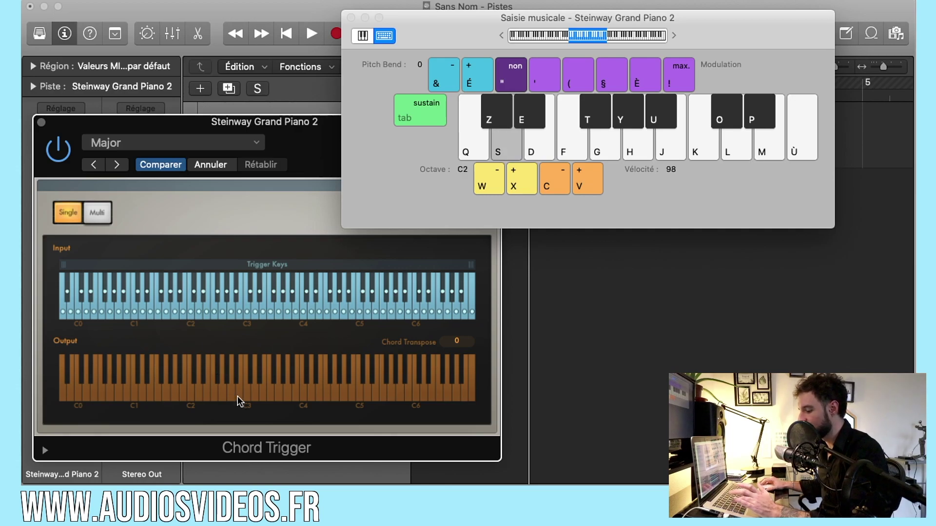
pyautogui.press('s')
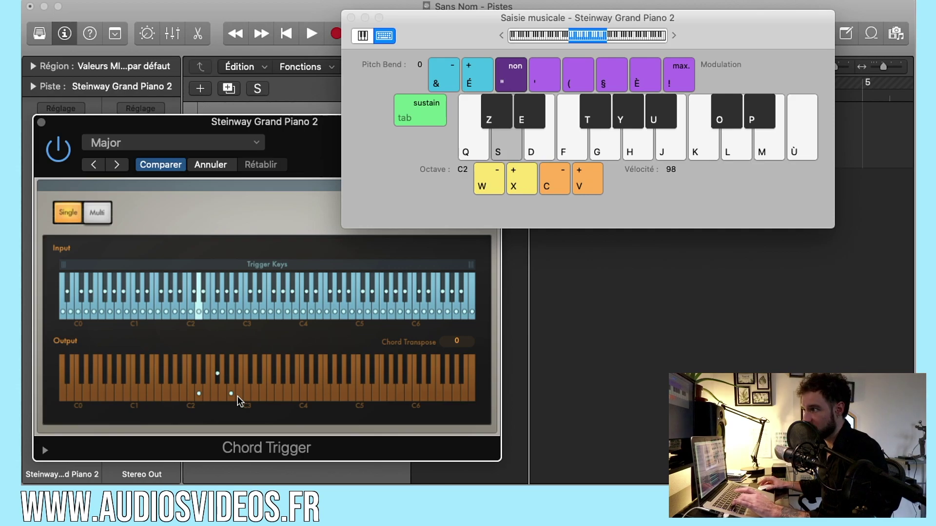
pyautogui.click(255, 142)
pyautogui.moveTo(285, 467)
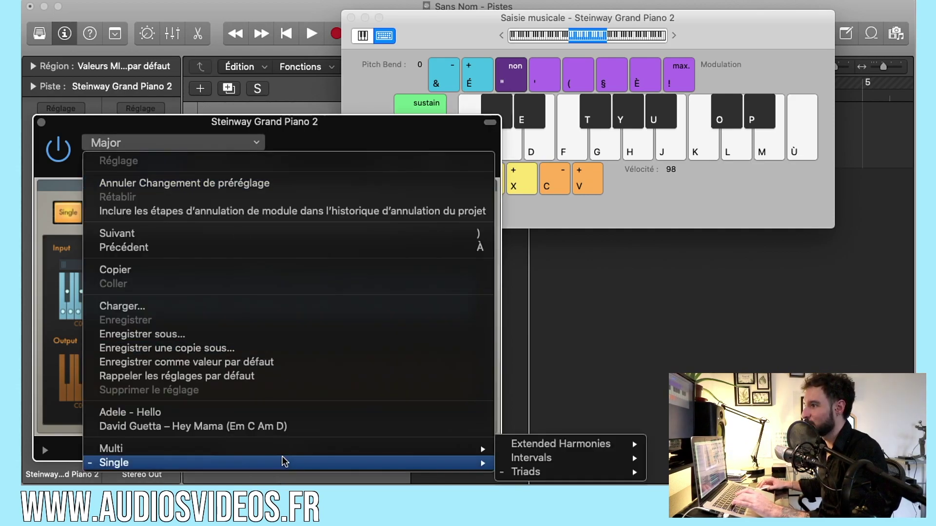
pyautogui.moveTo(553, 472)
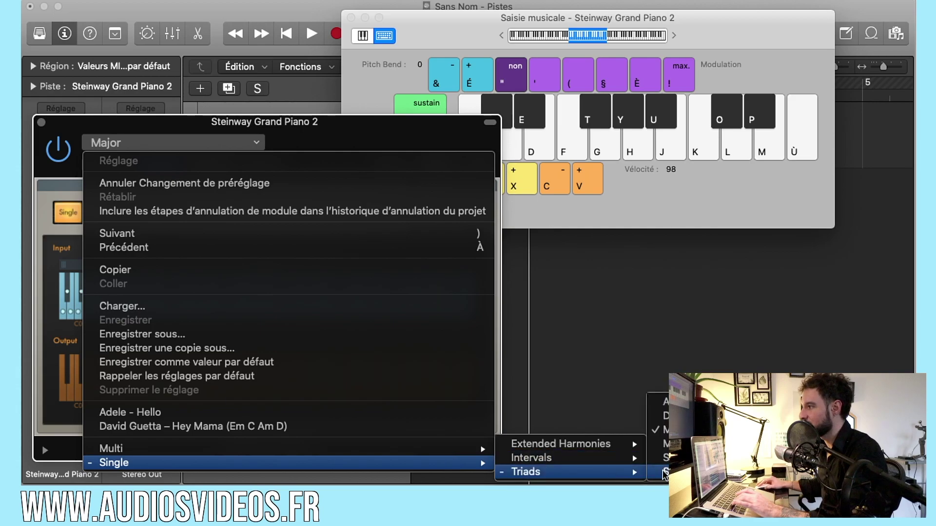
pyautogui.click(673, 444)
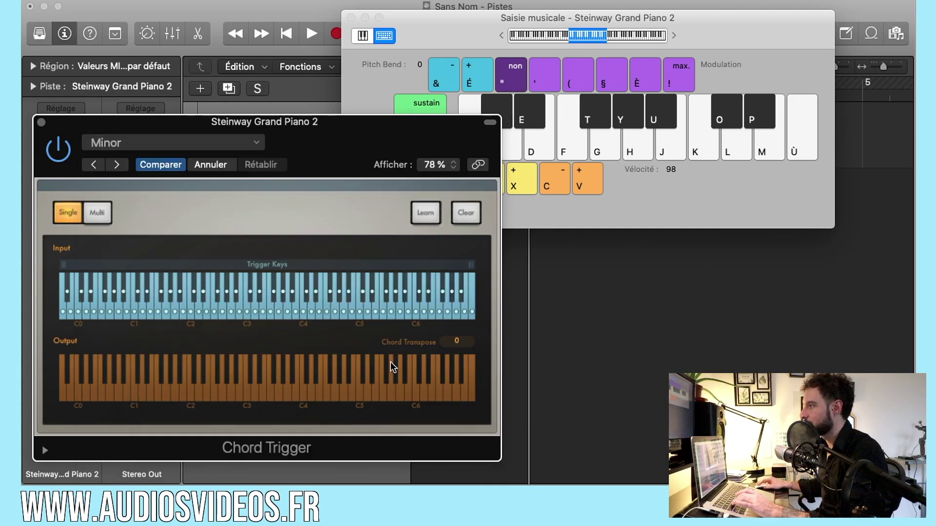
# - Play D2 and C2 with musical typing to audition the minor chords Chord Trigger generates
pyautogui.press('s')
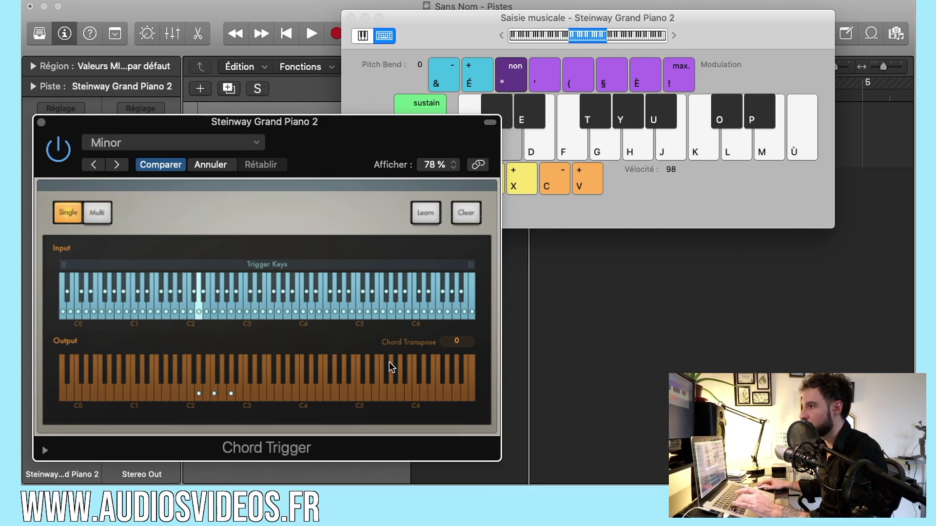
pyautogui.press('a')
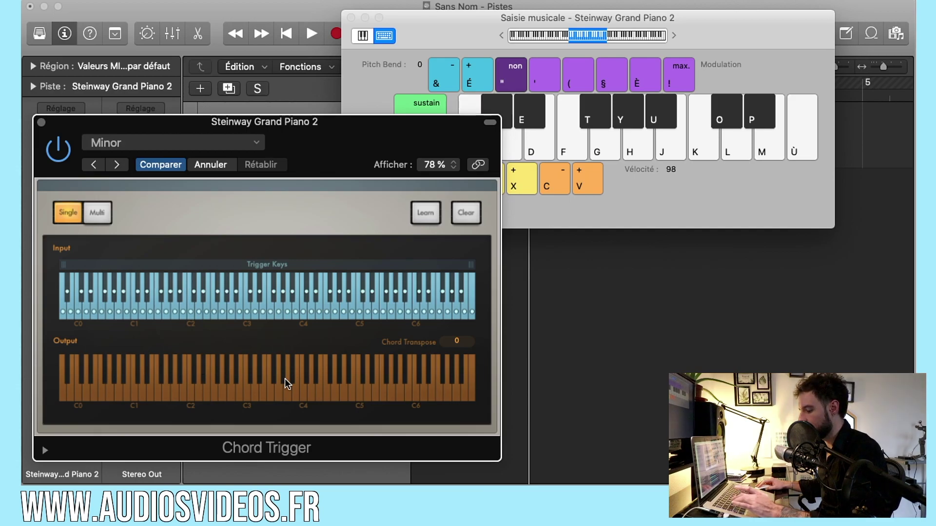
pyautogui.press('q')
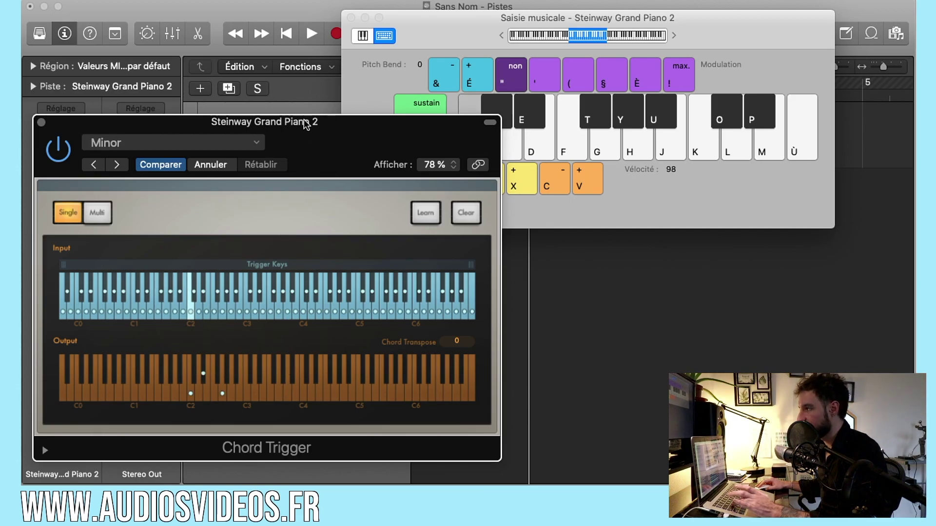
pyautogui.click(465, 25)
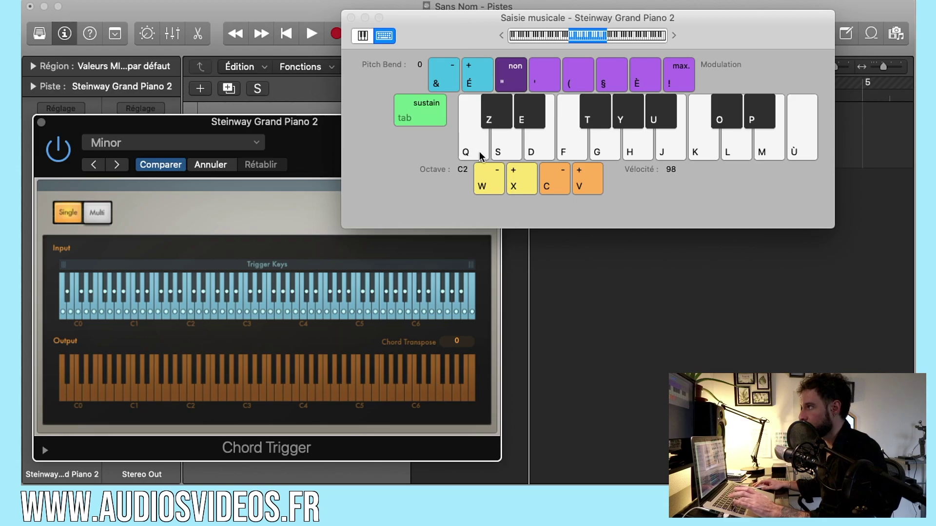
pyautogui.click(480, 155)
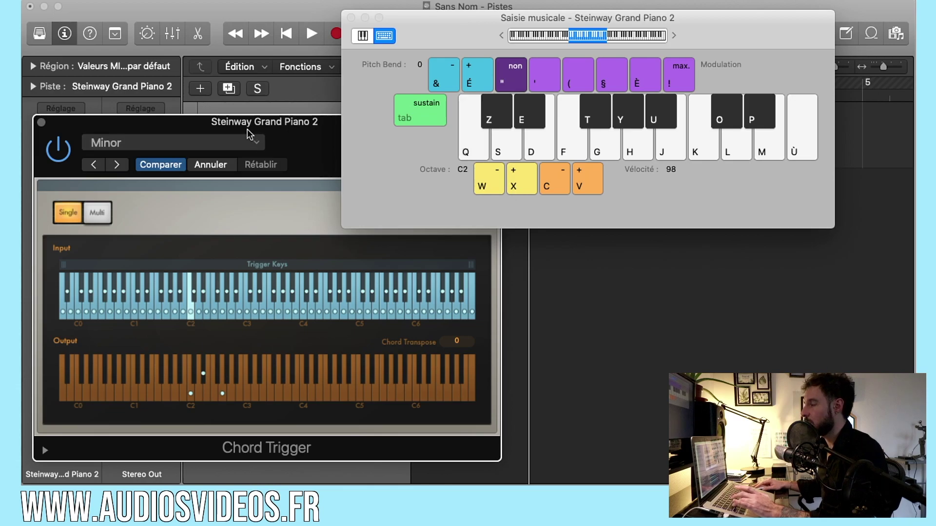
# - Lower the musical typing and Chord Trigger windows to uncover the transport and timeline, and make the main project window active
pyautogui.moveTo(411, 23); pyautogui.dragTo(452, 155)
pyautogui.moveTo(345, 126); pyautogui.dragTo(344, 155)
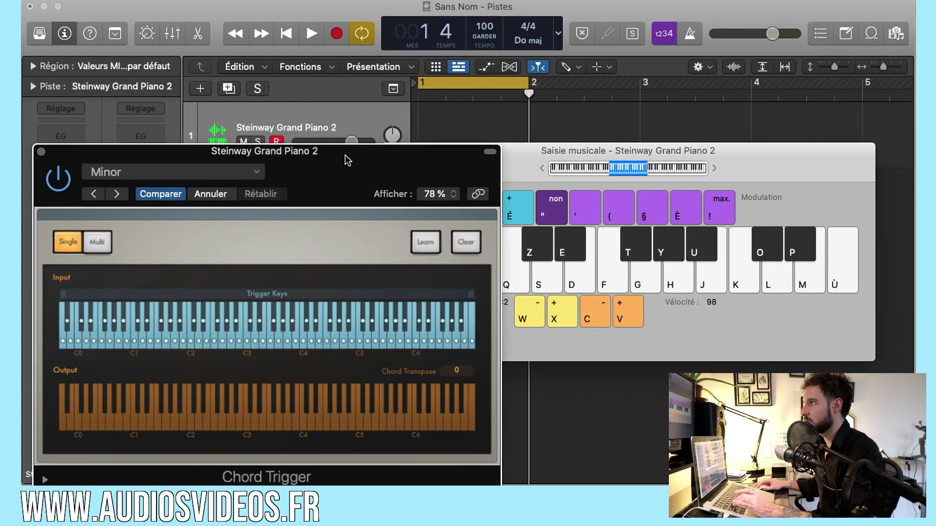
pyautogui.click(330, 113)
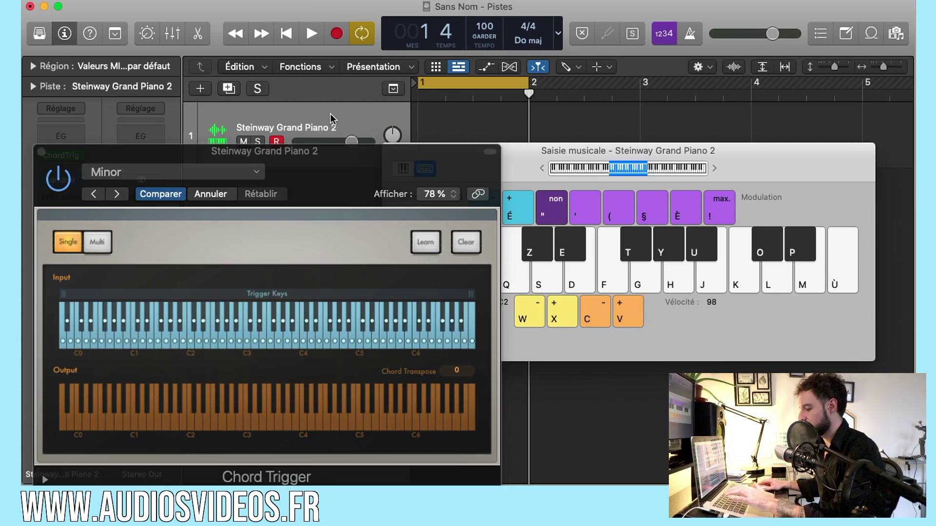
# - Record a one-bar MIDI region on the piano track, playing E2 and D2 as single notes with musical typing
pyautogui.press('r')
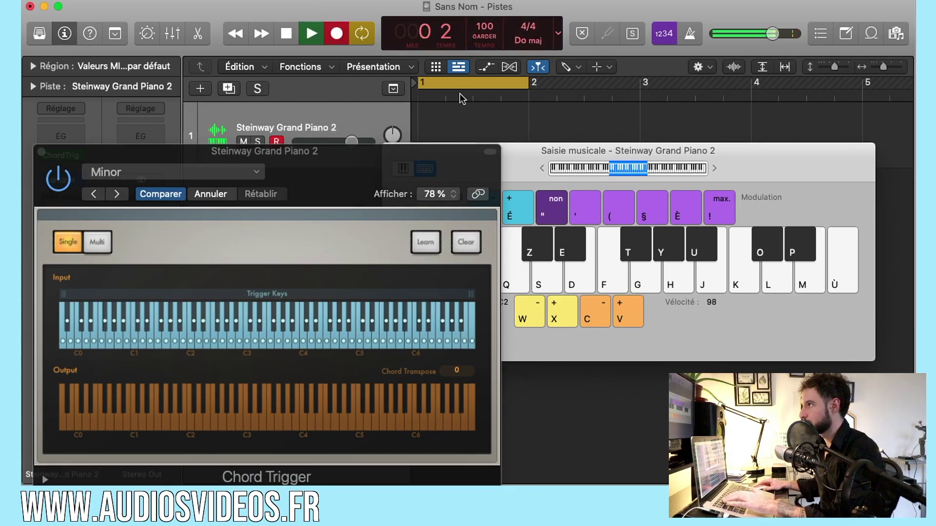
pyautogui.click(519, 151)
pyautogui.press('d')
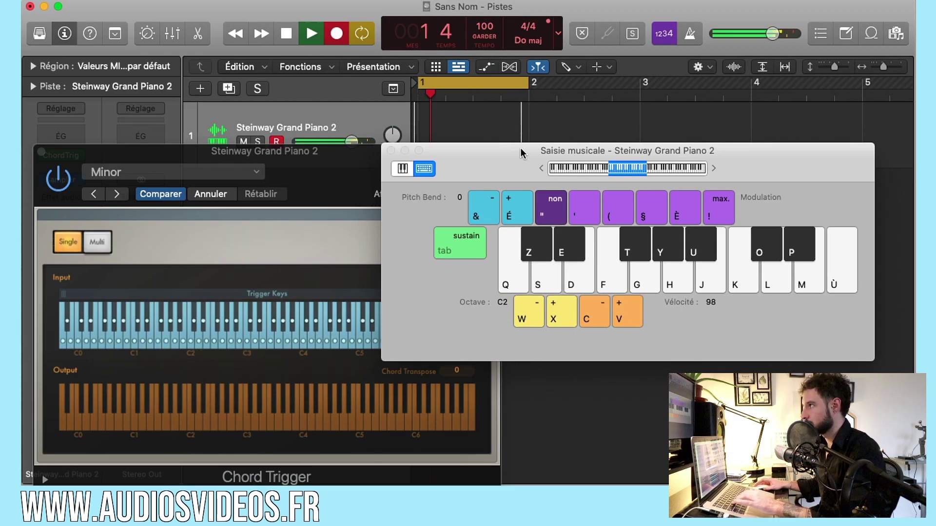
pyautogui.press('space')
# - Open the recorded region in the piano roll and move both floating windows up so its notes are accessible
pyautogui.doubleClick(429, 134)
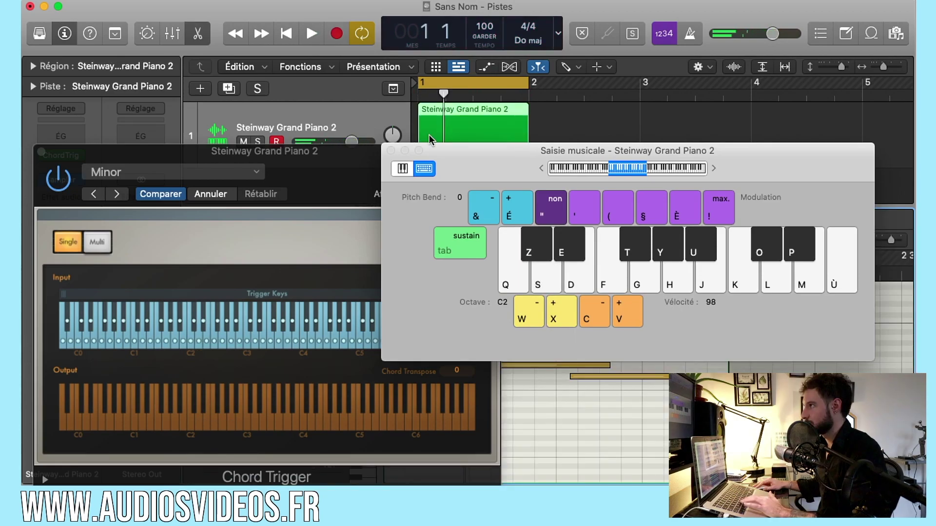
pyautogui.moveTo(484, 151); pyautogui.dragTo(463, 25)
pyautogui.moveTo(305, 154); pyautogui.dragTo(376, 133)
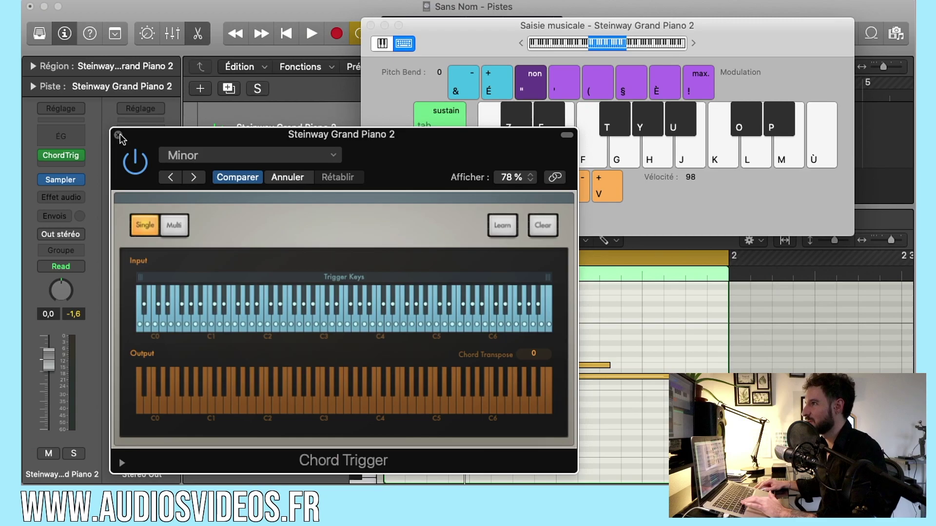
pyautogui.moveTo(121, 138); pyautogui.dragTo(39, 28)
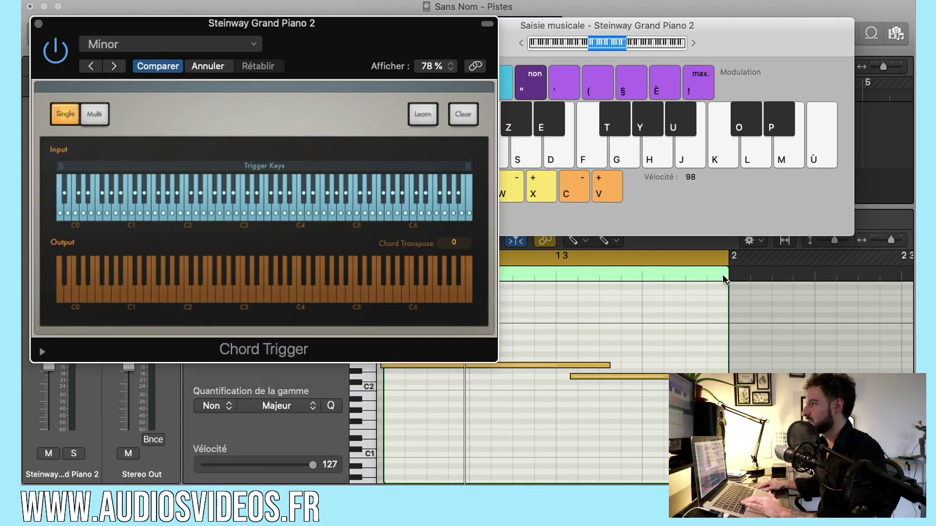
# - Resize the two recorded notes so the E2 spans the start of bar 1 to beat 3 and the D2 starts at 1 3 1 1
pyautogui.moveTo(607, 366); pyautogui.dragTo(558, 377)
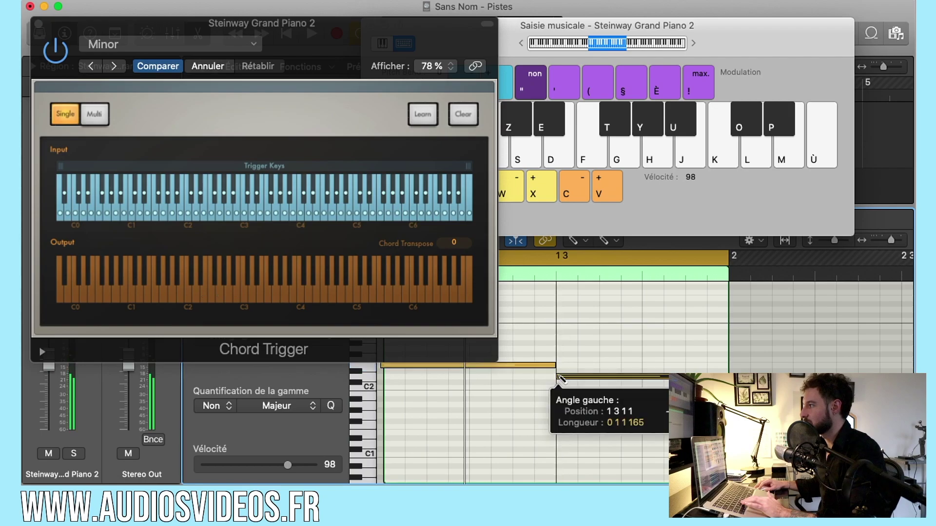
pyautogui.moveTo(651, 389); pyautogui.dragTo(651, 389)
pyautogui.moveTo(719, 377); pyautogui.dragTo(724, 377)
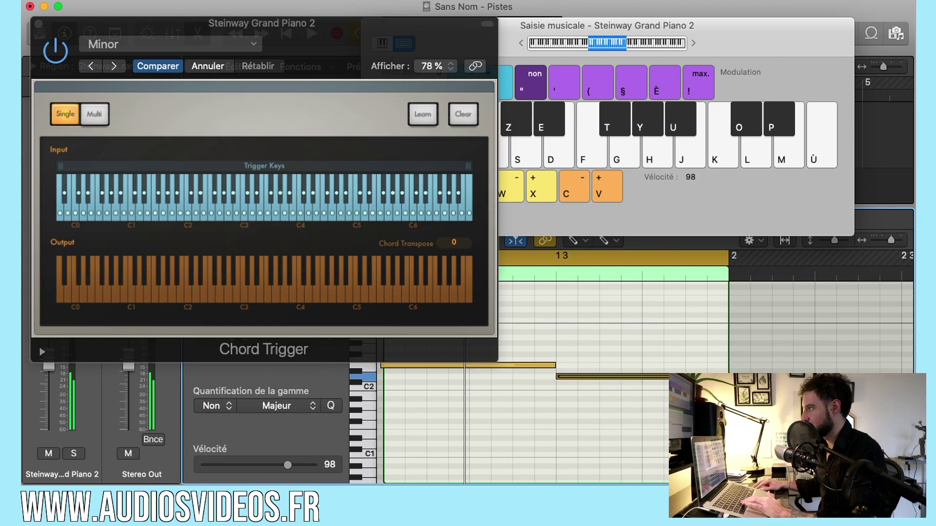
pyautogui.moveTo(384, 368); pyautogui.dragTo(384, 368)
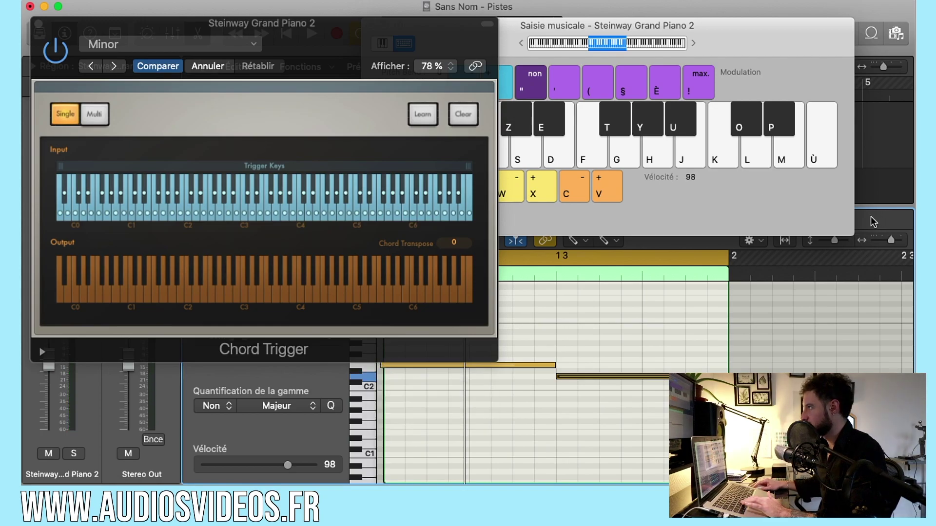
pyautogui.click(461, 43)
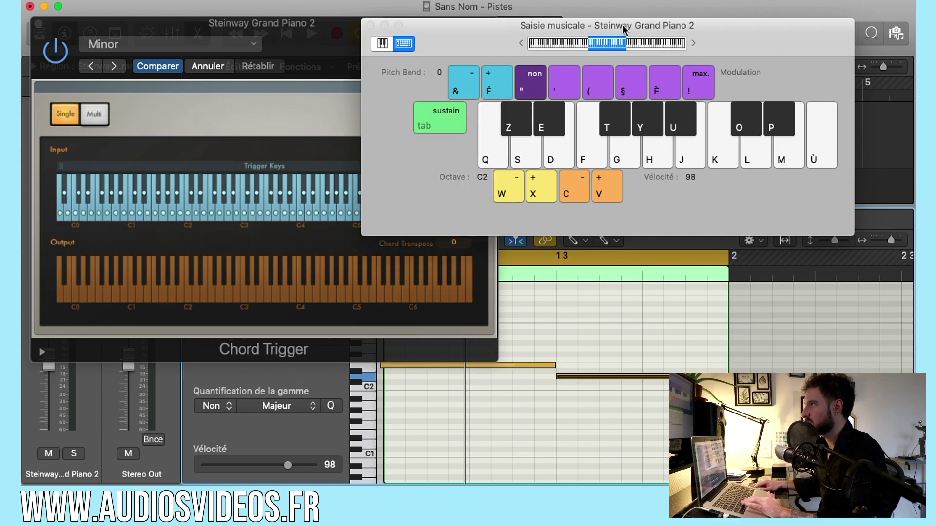
pyautogui.scroll(3, 386, 375)
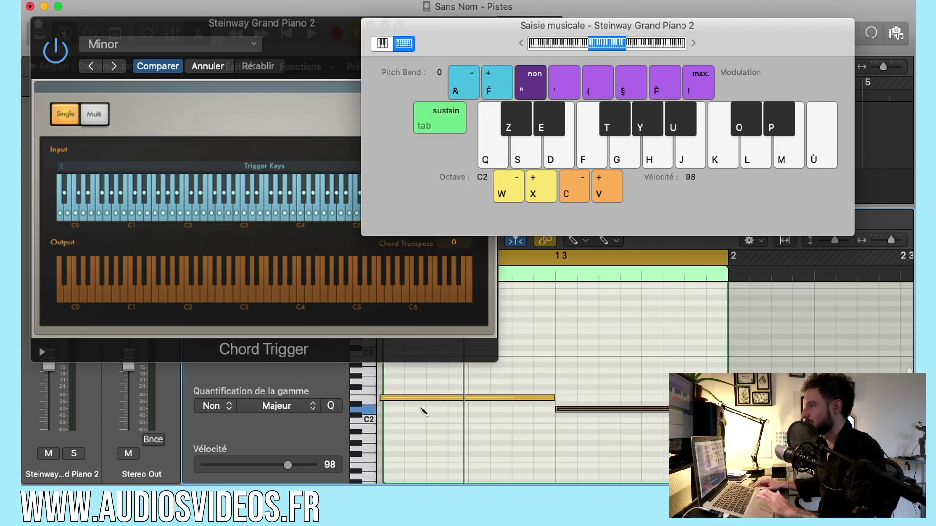
pyautogui.moveTo(385, 398); pyautogui.dragTo(386, 401)
# - Play back the looped region with Chord Trigger's window in front to examine the chords output from its single notes
pyautogui.press('space')
pyautogui.press('d')
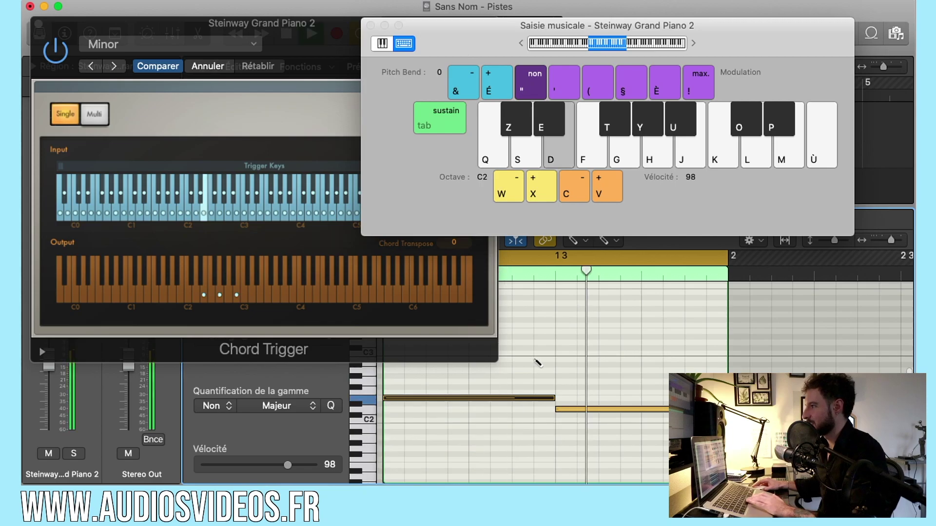
pyautogui.press('s')
pyautogui.press('d')
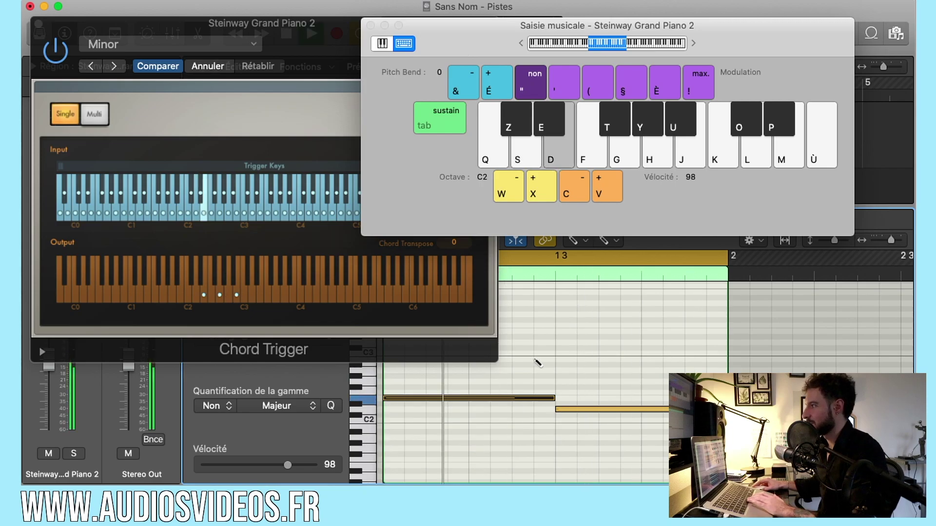
pyautogui.press('space')
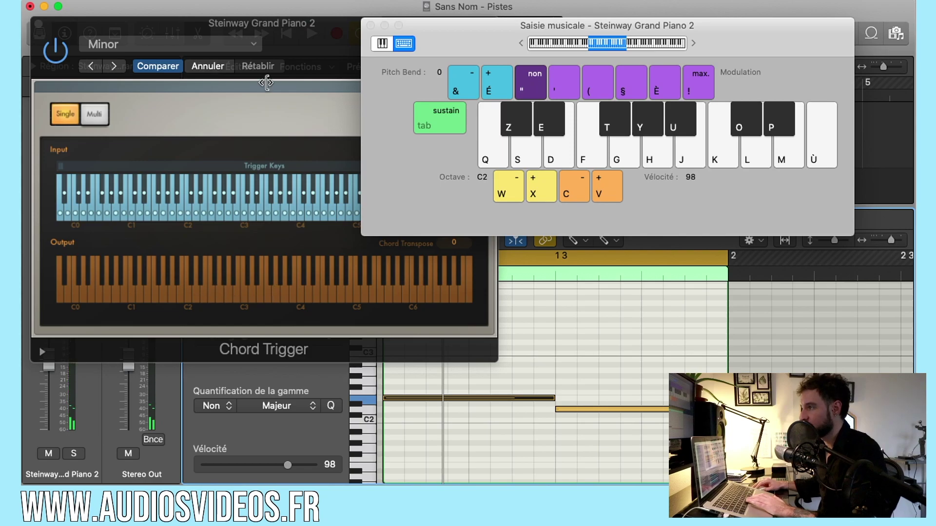
pyautogui.click(267, 83)
pyautogui.press('d')
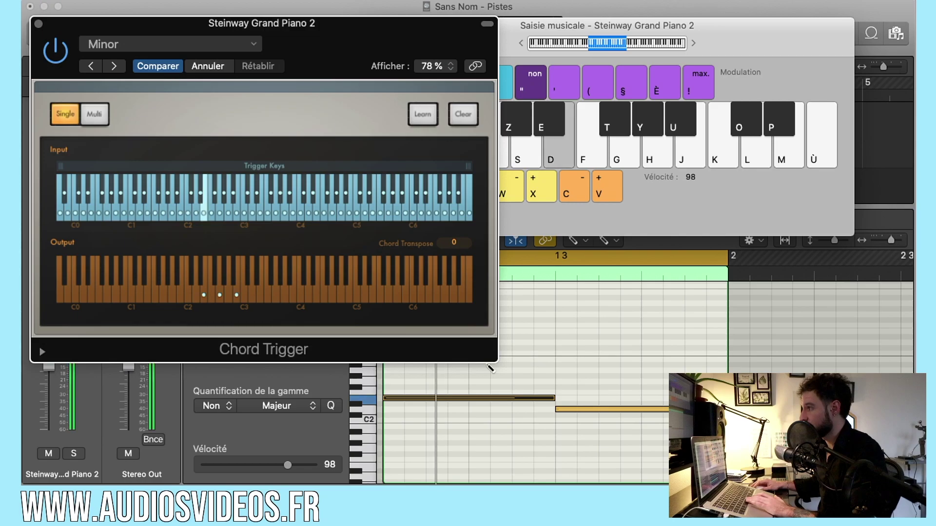
pyautogui.press('s')
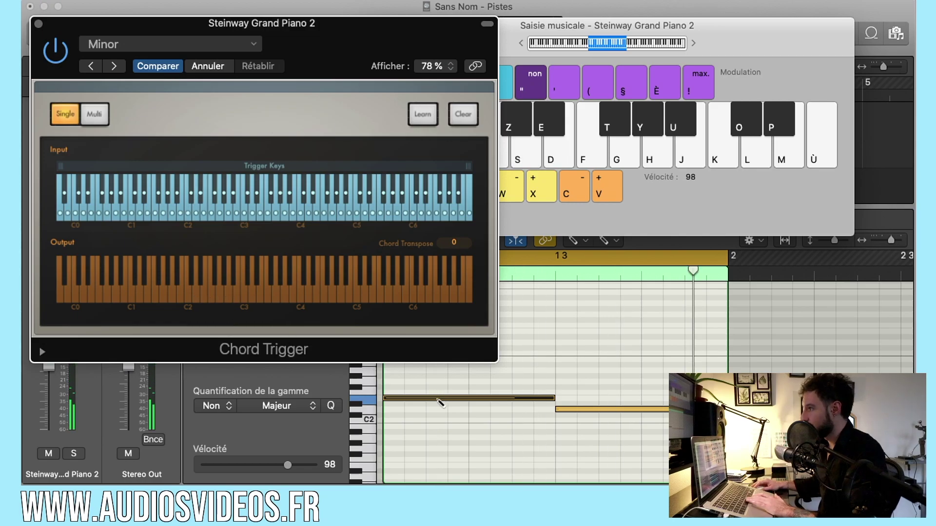
pyautogui.click(440, 403)
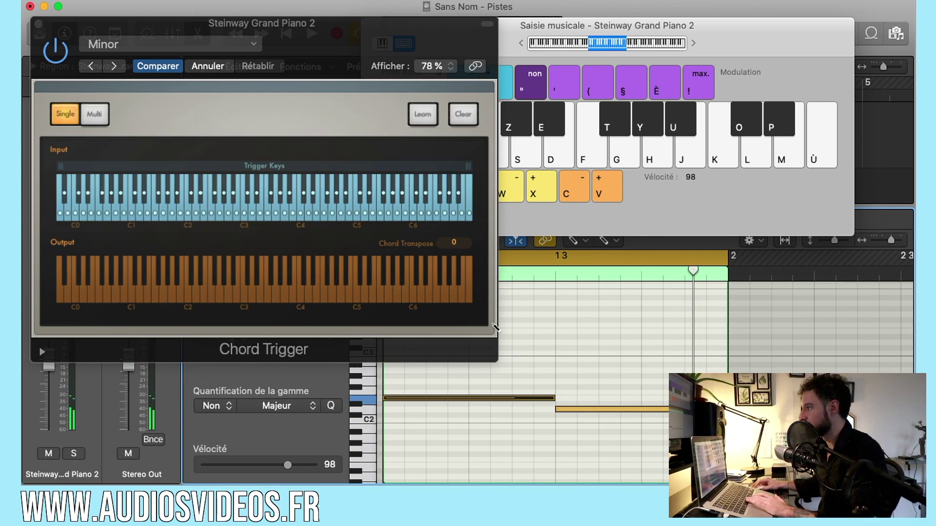
# - Close the musical typing and Chord Trigger windows
pyautogui.click(551, 27)
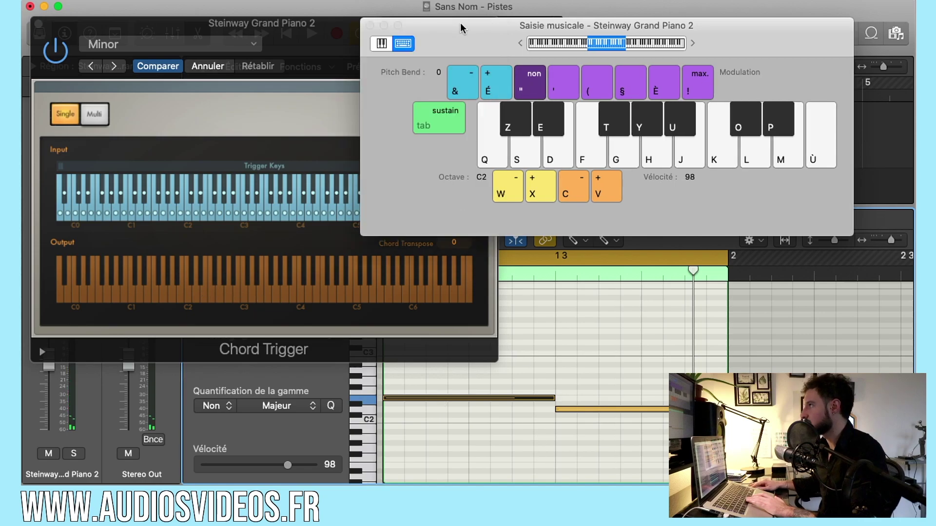
pyautogui.click(369, 27)
pyautogui.click(94, 24)
pyautogui.press('super+w')
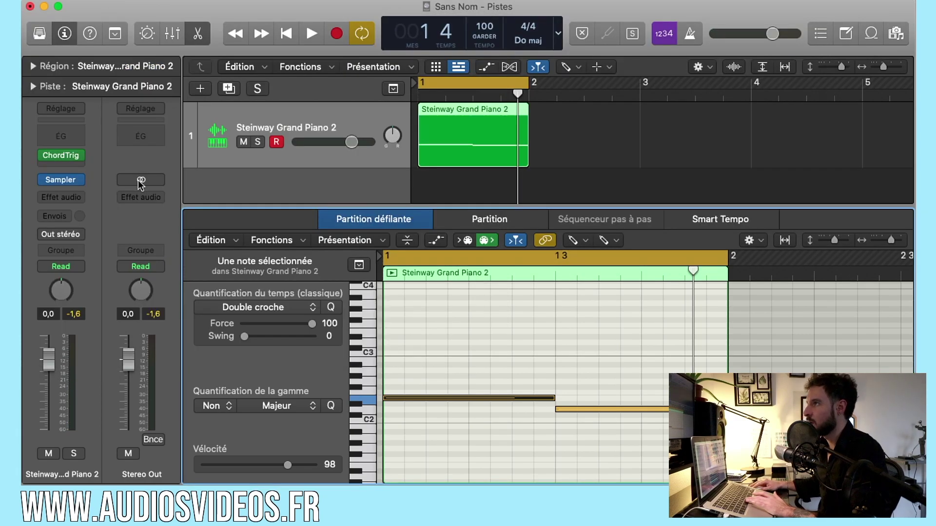
# - Insert AudioCR's Midi FX Freeze below Chord Trigger on the piano track and move its window away from the notes
pyautogui.click(80, 164)
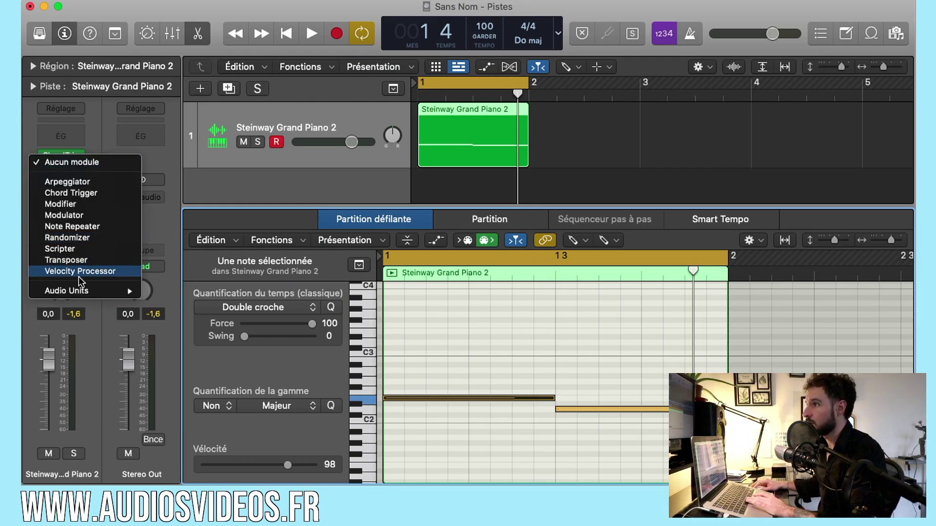
pyautogui.moveTo(77, 291)
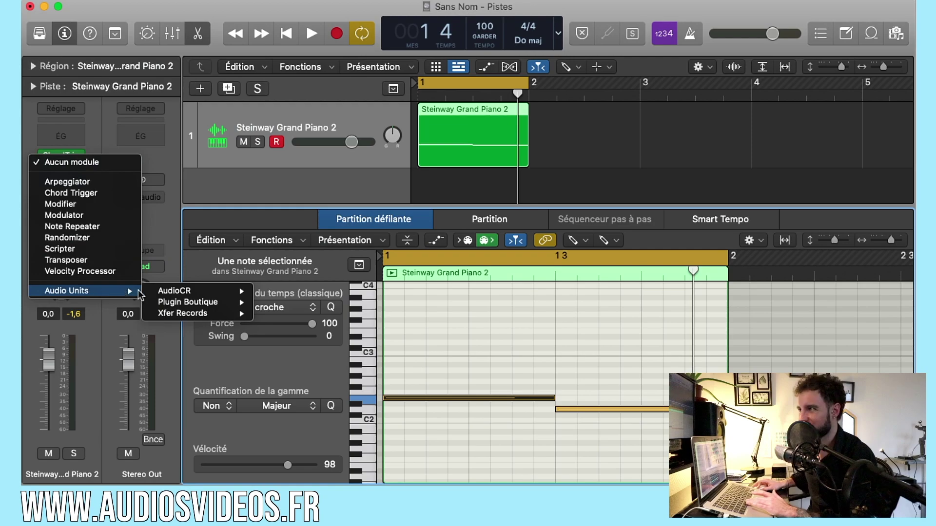
pyautogui.moveTo(160, 291)
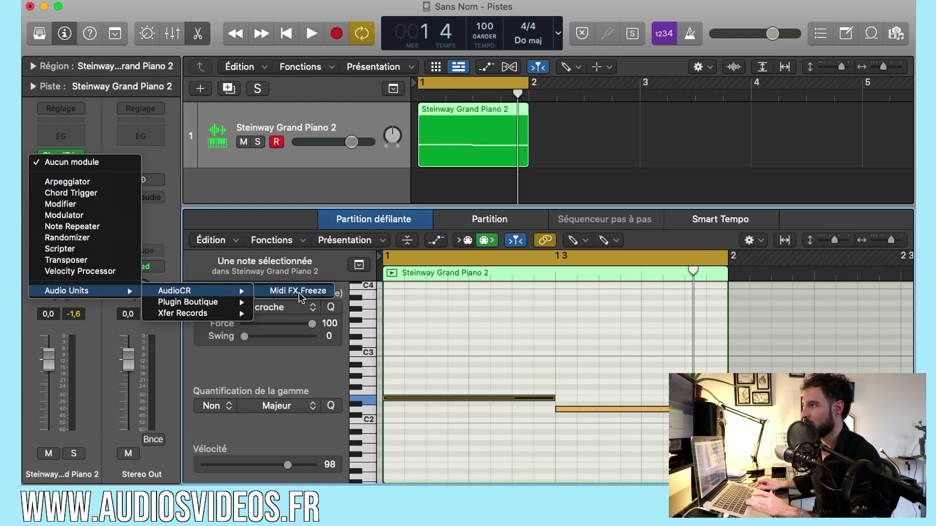
pyautogui.click(312, 294)
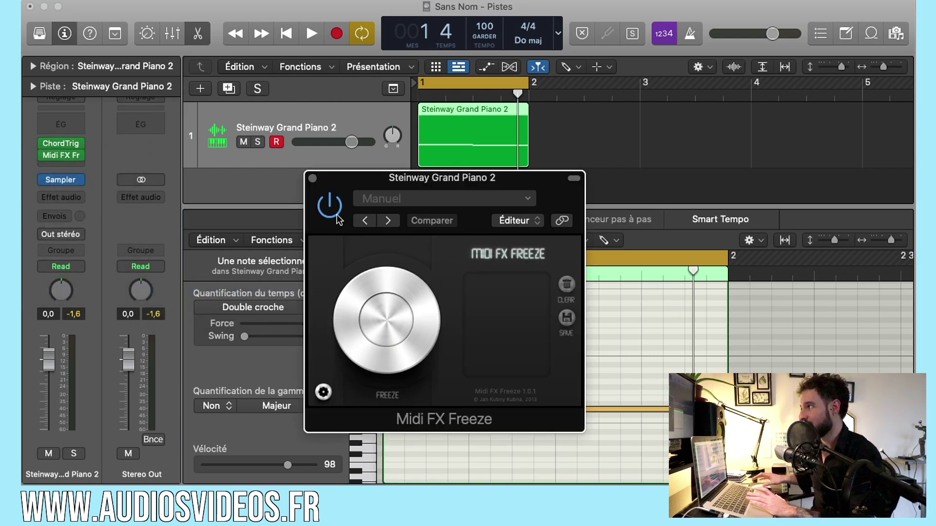
pyautogui.moveTo(369, 179); pyautogui.dragTo(487, 101)
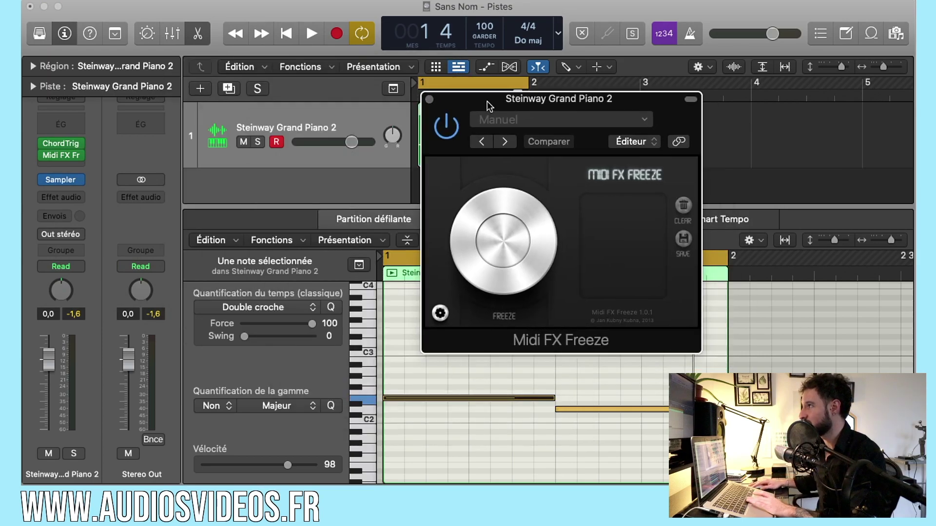
# - Arm Midi FX Freeze and play the looped region once to capture the chords generated by Chord Trigger
pyautogui.click(499, 242)
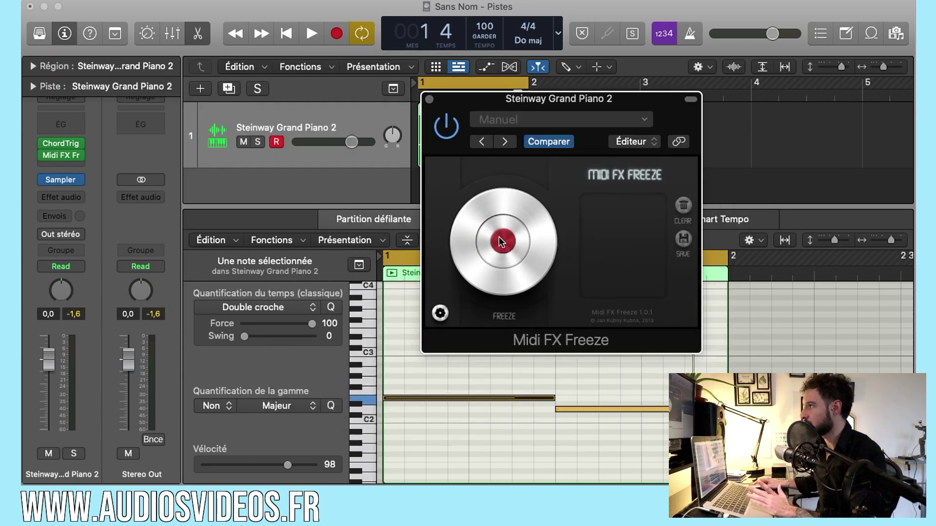
pyautogui.press('space')
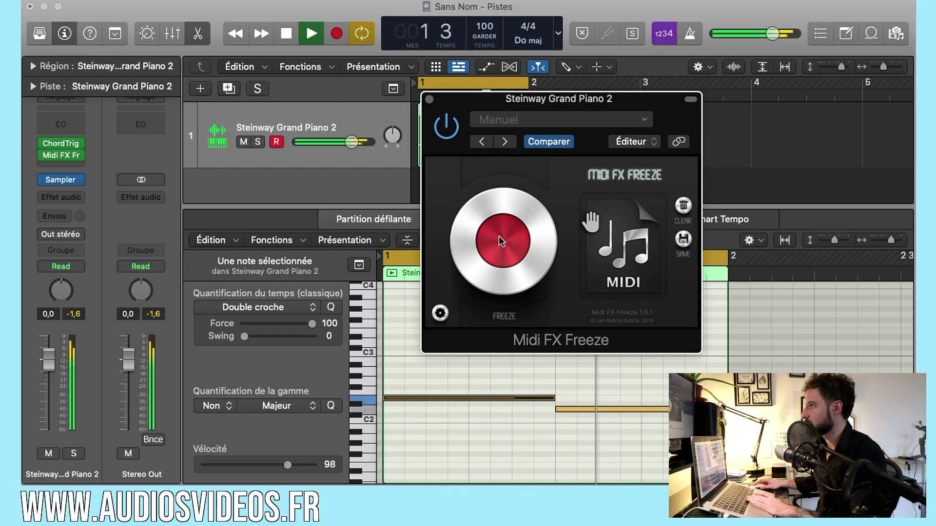
pyautogui.press('space')
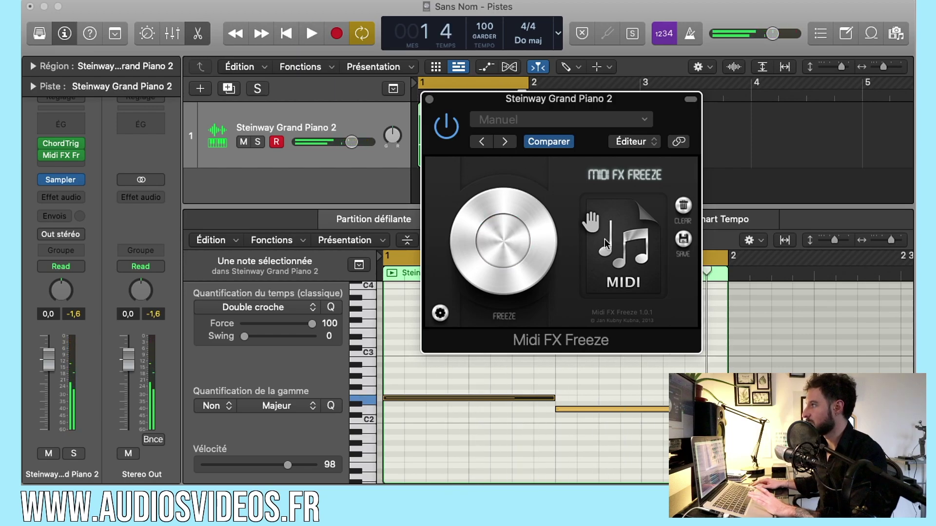
# - Place the captured MIDI clip on a new track below the piano track at bar 2 and close Midi FX Freeze's window
pyautogui.moveTo(585, 96); pyautogui.dragTo(371, 79)
pyautogui.moveTo(402, 220); pyautogui.dragTo(524, 180)
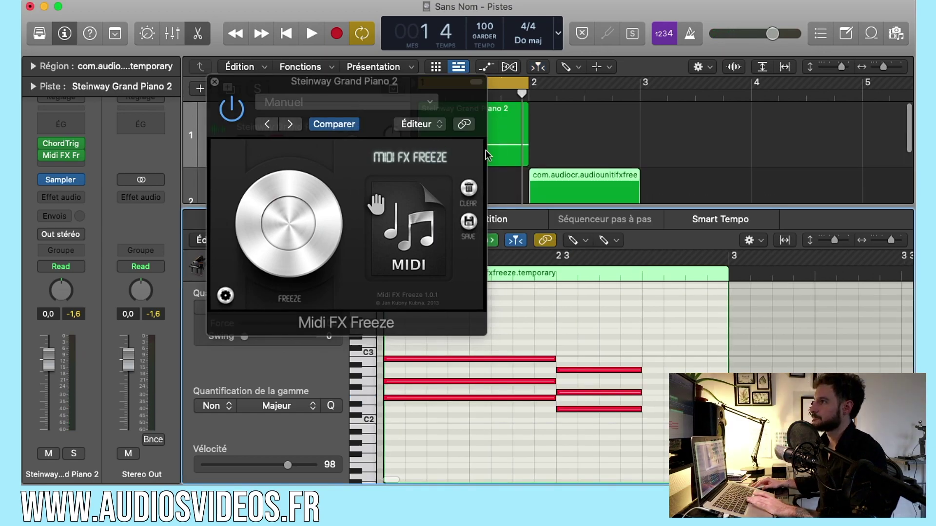
pyautogui.press('super+w')
# - Move the captured chord region to the start of bar 1 and solo its track
pyautogui.moveTo(570, 176); pyautogui.dragTo(422, 175)
pyautogui.scroll(-2, 268, 127)
pyautogui.click(258, 174)
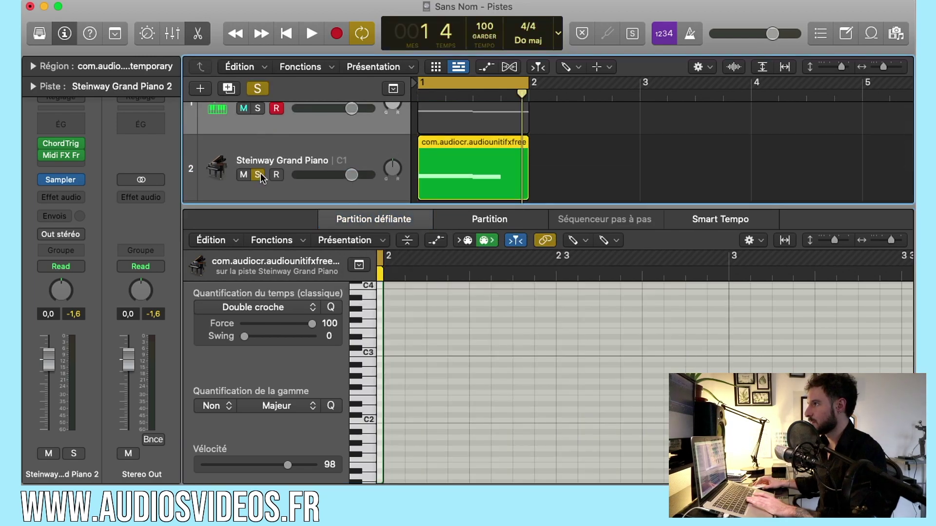
# - Open the captured region in the piano roll and lengthen the second chord's three notes to the end of bar 1
pyautogui.doubleClick(434, 152)
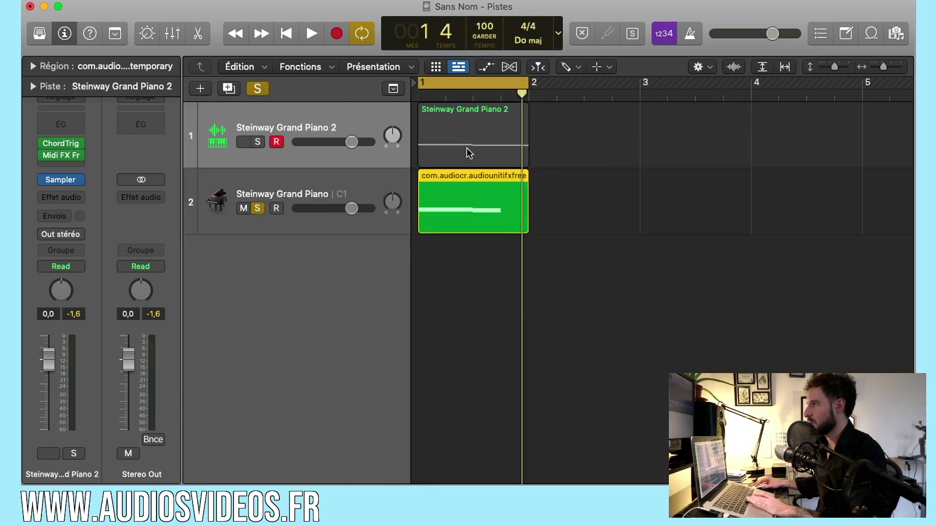
pyautogui.doubleClick(482, 212)
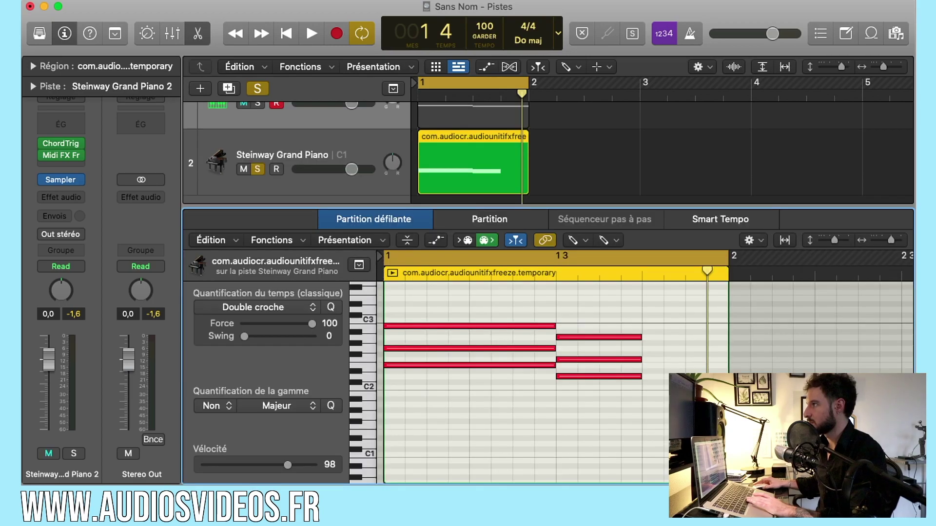
pyautogui.press('t')
pyautogui.click(620, 320)
pyautogui.moveTo(603, 326); pyautogui.dragTo(728, 377)
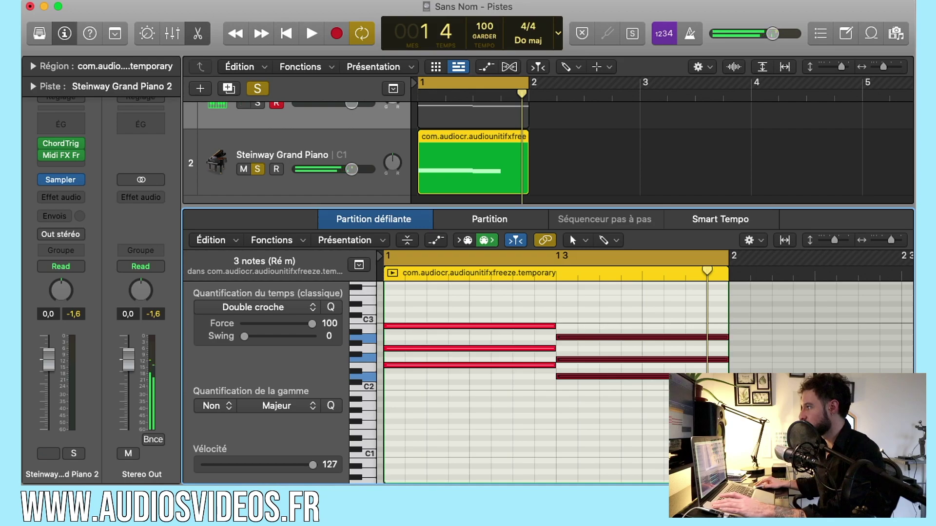
# - Play back the soloed chord region, selecting its Steinway Grand Piano track during playback, and stop
pyautogui.press('space')
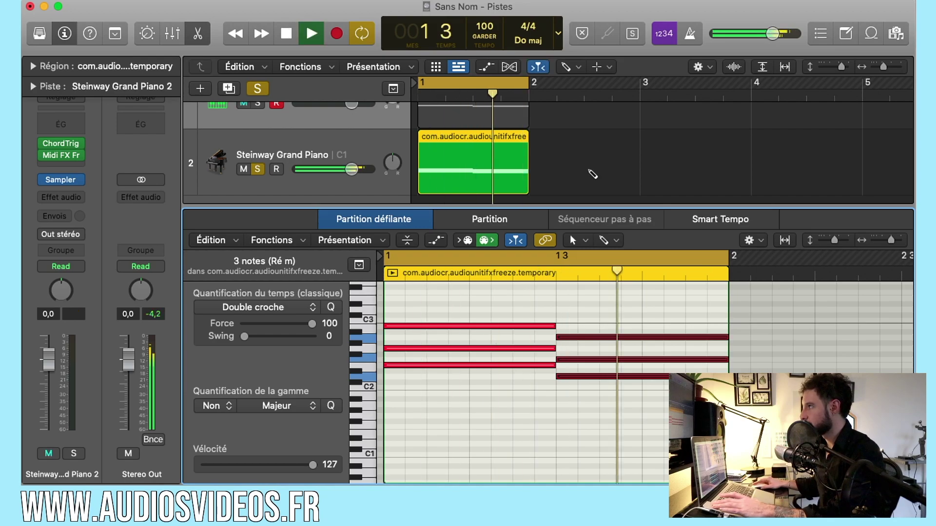
pyautogui.click(342, 155)
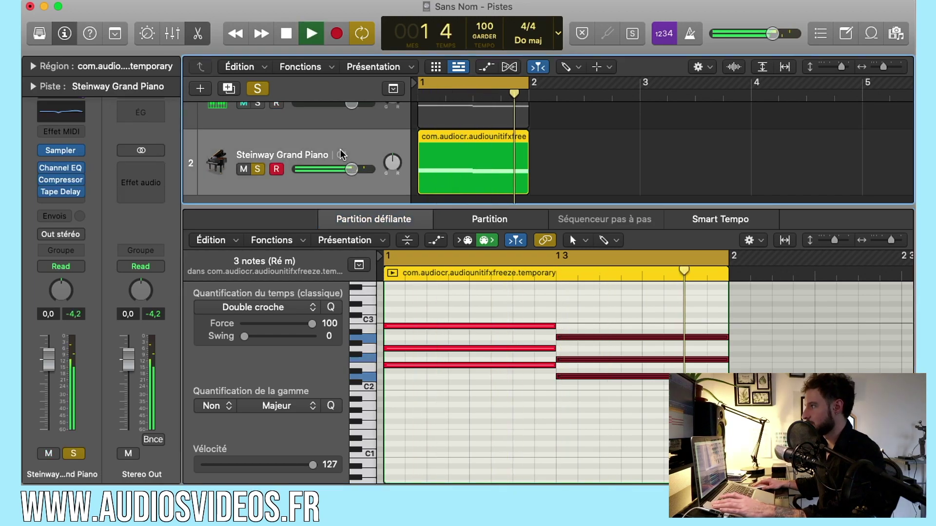
pyautogui.press('space')
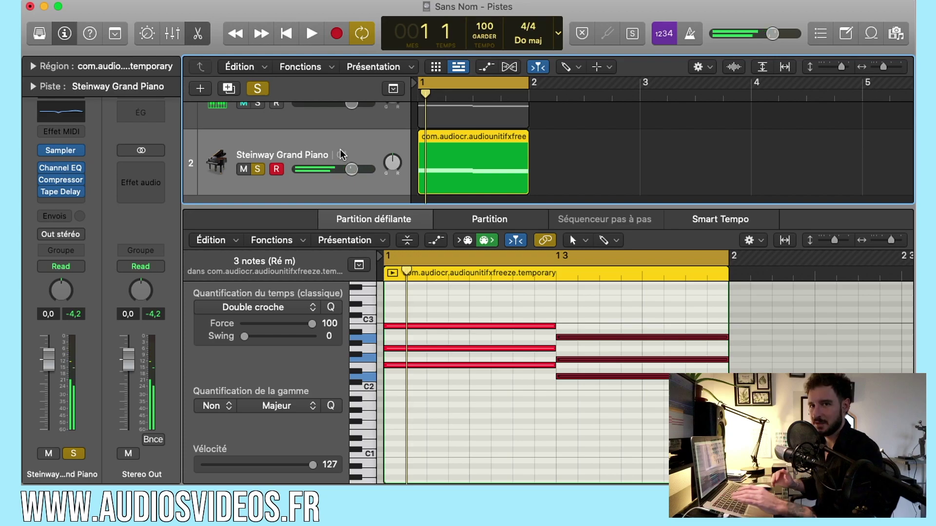